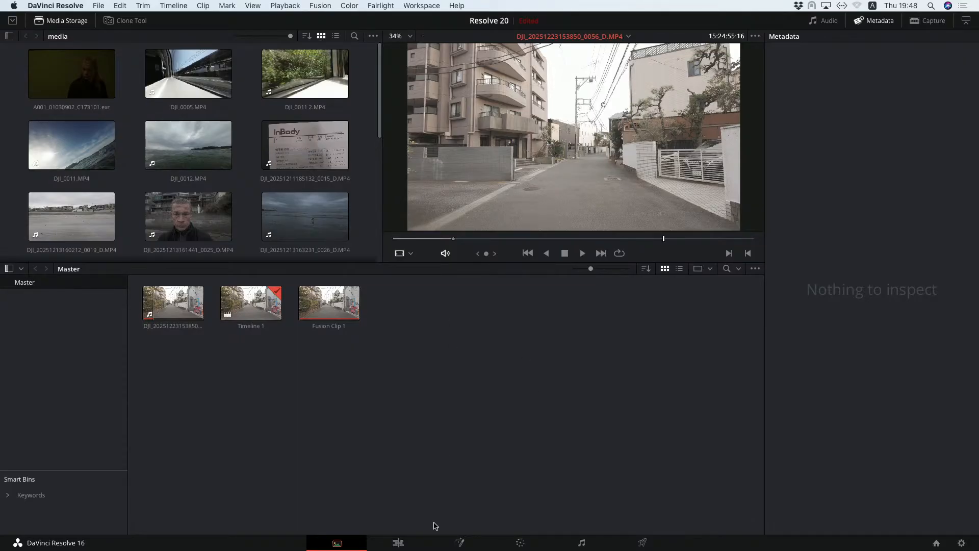
# Open the clip's Fusion composition, undo the last two changes to bring back the camera-tracking nodes, and play part of the result
pyautogui.click(399, 542)
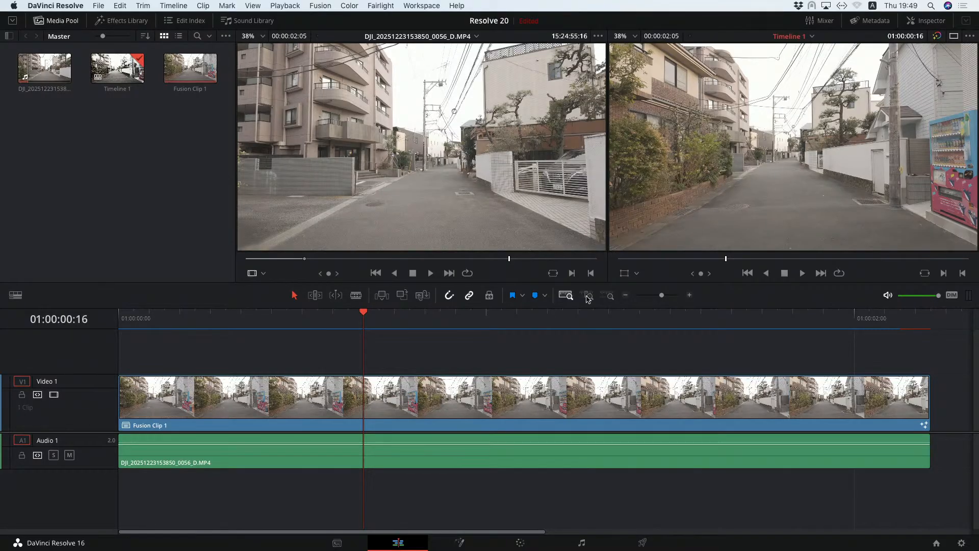
pyautogui.click(461, 545)
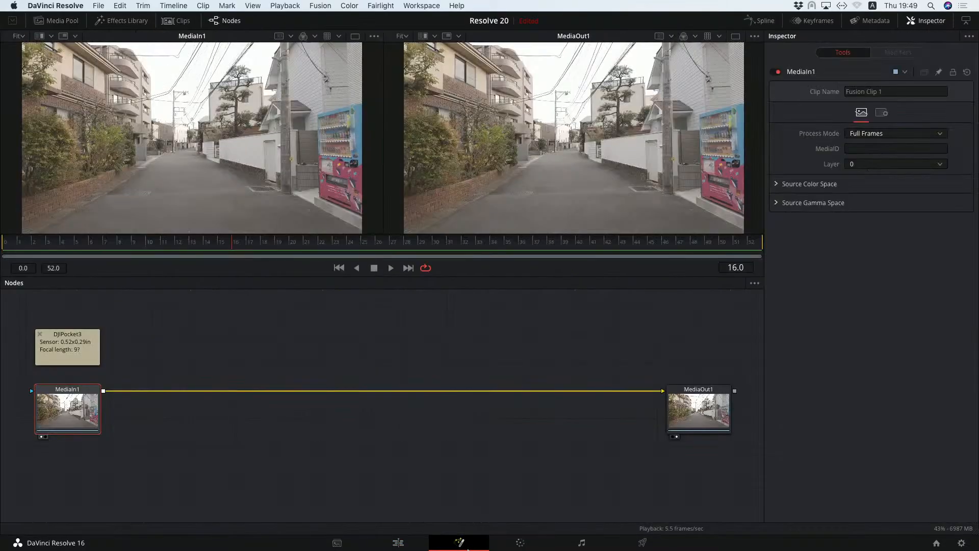
pyautogui.click(479, 475)
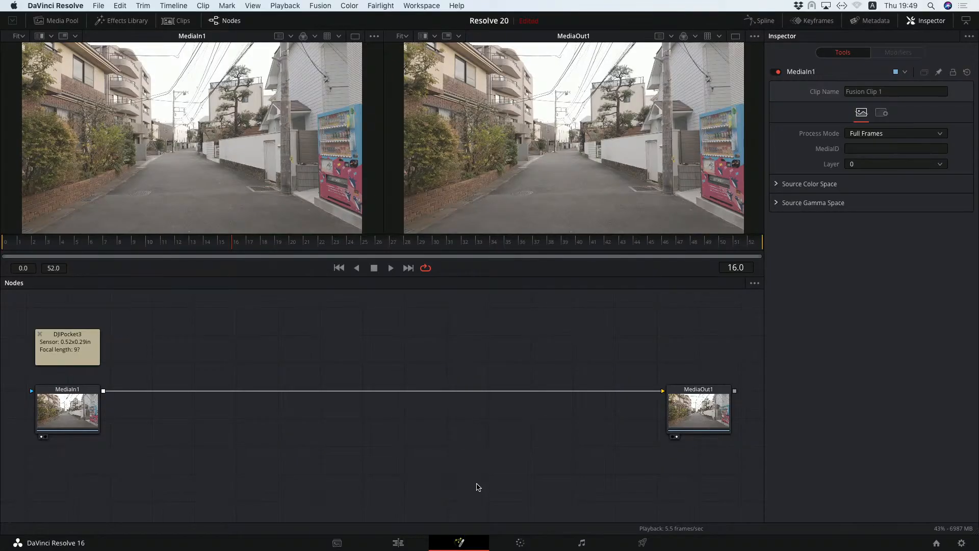
pyautogui.press('super+z')
pyautogui.press('super+z')
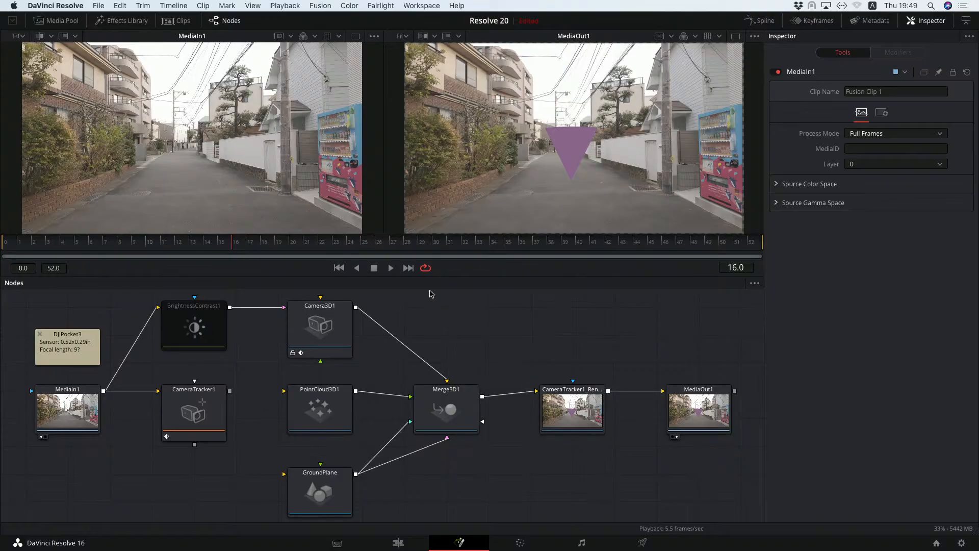
pyautogui.click(390, 268)
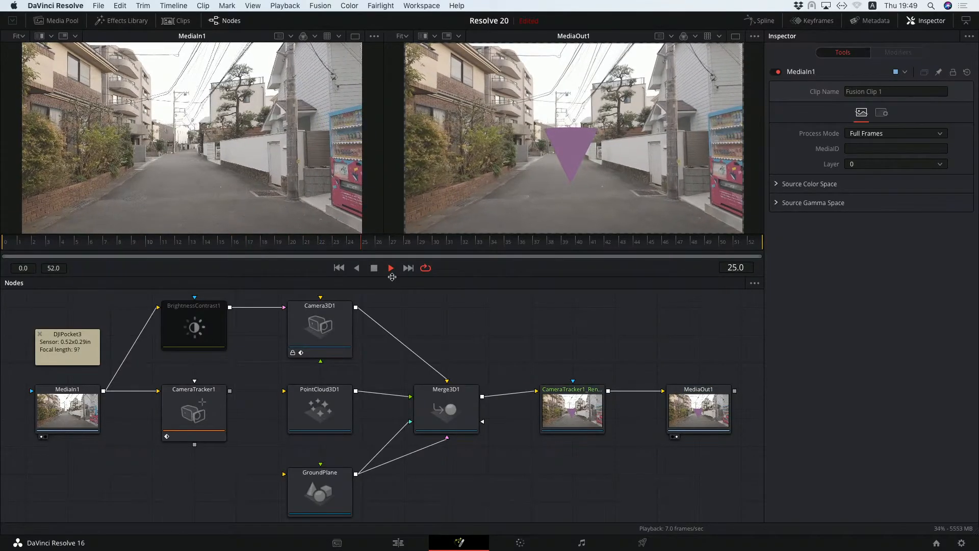
pyautogui.click(374, 269)
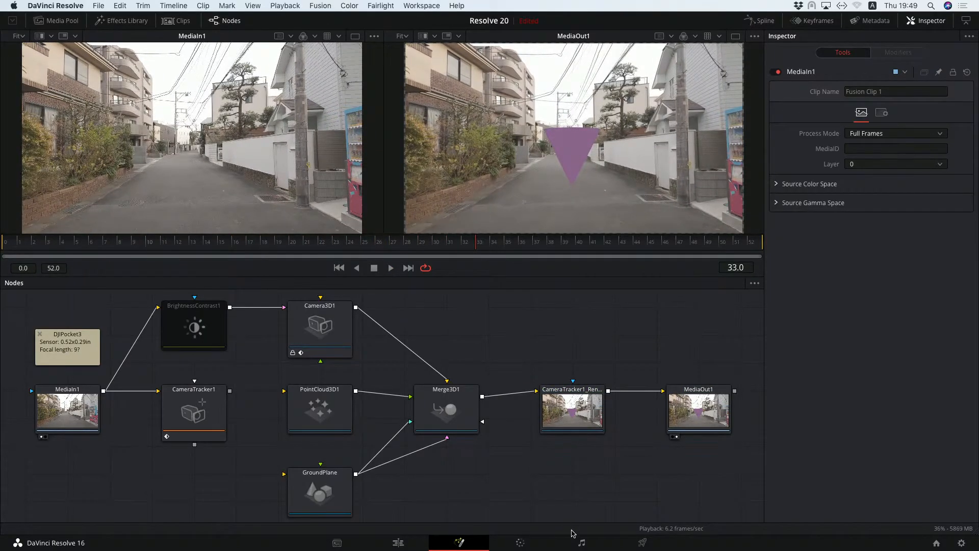
# Grade the clip on the Color page with contrast 1.400, saturation 38.80 and the offset shifted to a warm 32.22, 23.20, 18.17
pyautogui.click(528, 545)
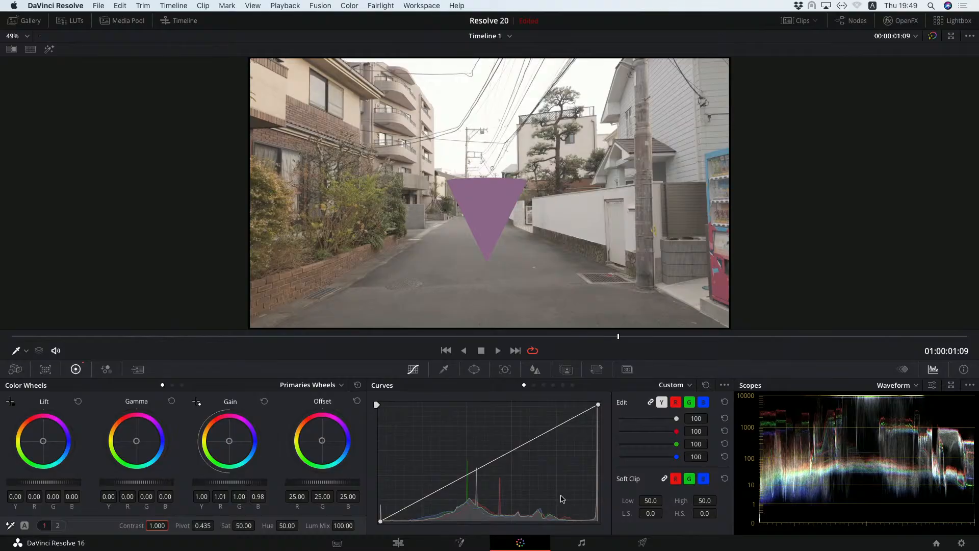
pyautogui.moveTo(134, 525); pyautogui.dragTo(215, 525)
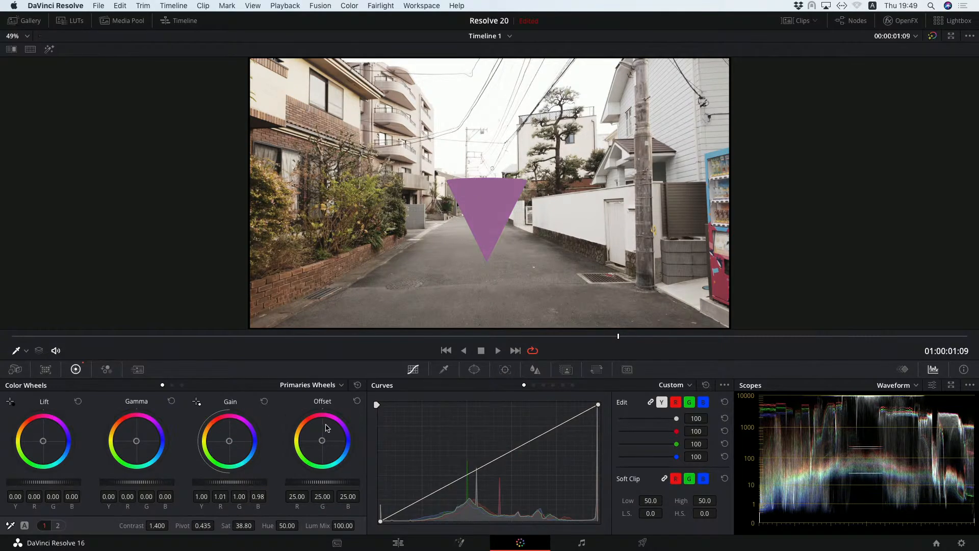
pyautogui.moveTo(321, 440); pyautogui.dragTo(320, 437)
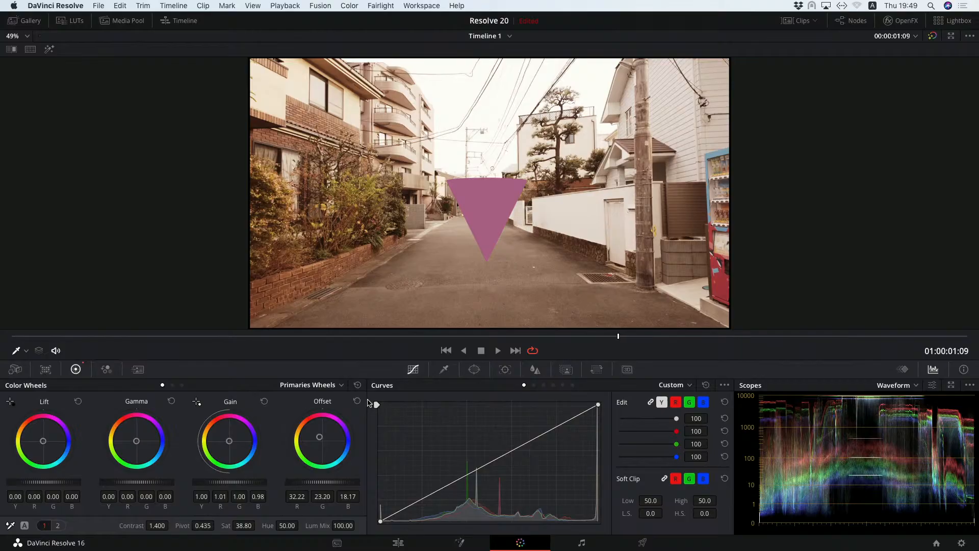
# View the Fairlight page, scrub its playhead back to 01:00:01:08, and view the render settings on the Deliver page
pyautogui.click(582, 543)
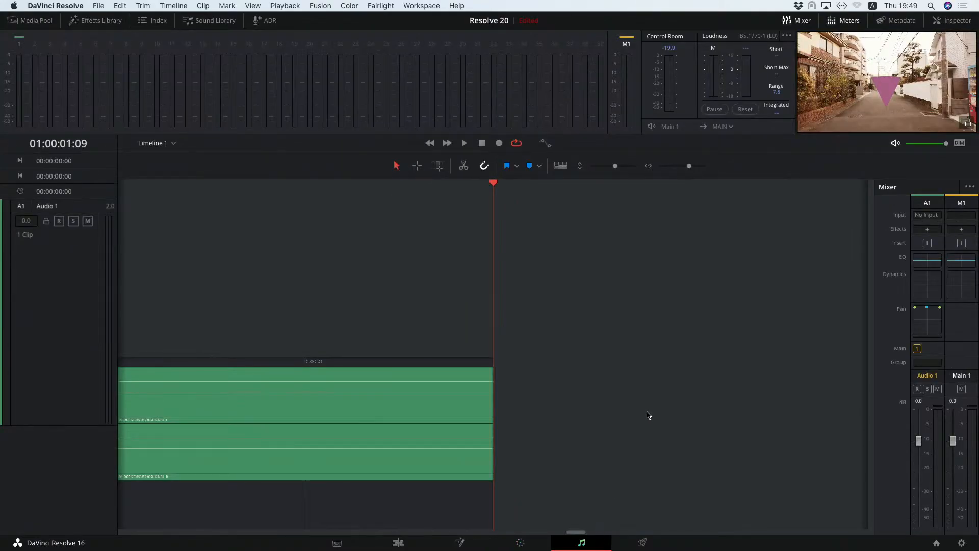
pyautogui.moveTo(489, 186); pyautogui.dragTo(317, 225)
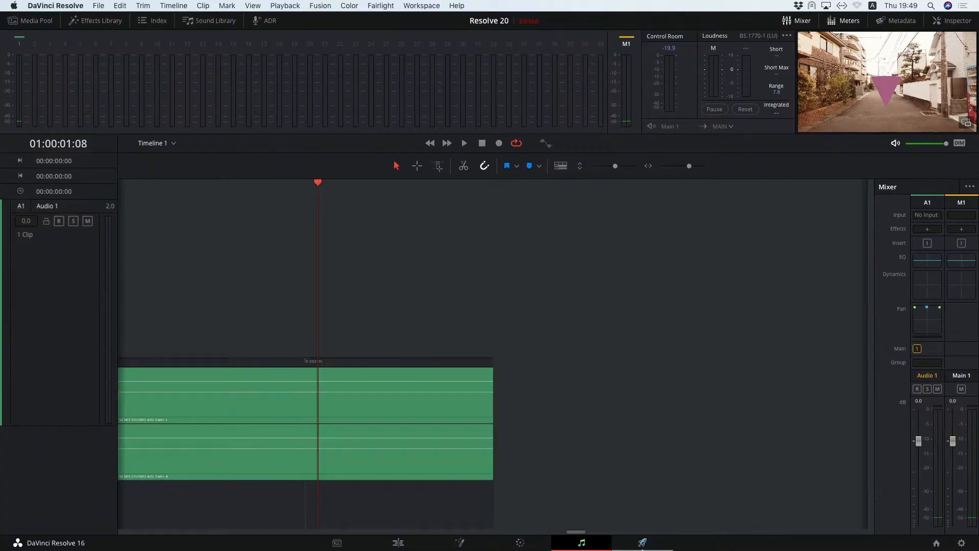
pyautogui.click(643, 542)
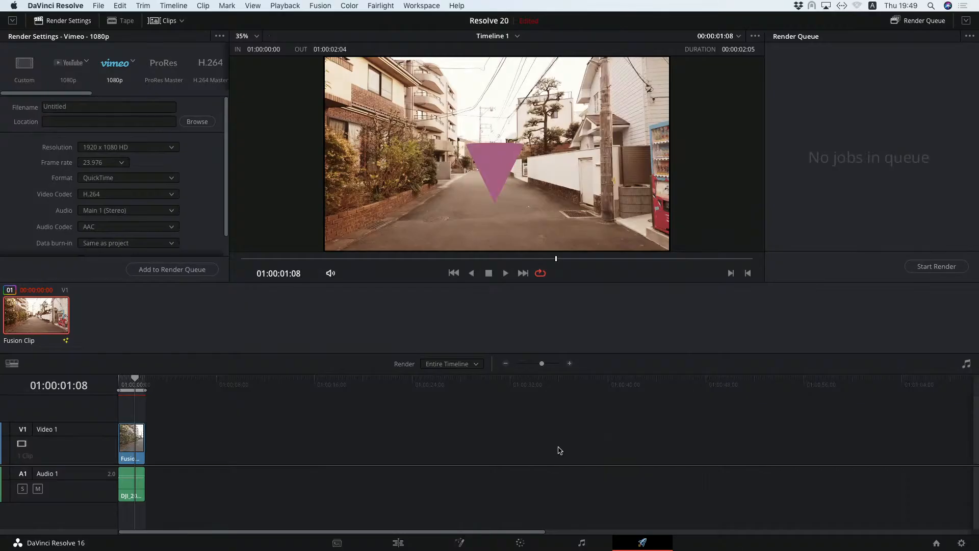
# Return to the Fusion page and examine how the CameraTracker1 renderer node is connected in the node graph
pyautogui.click(460, 543)
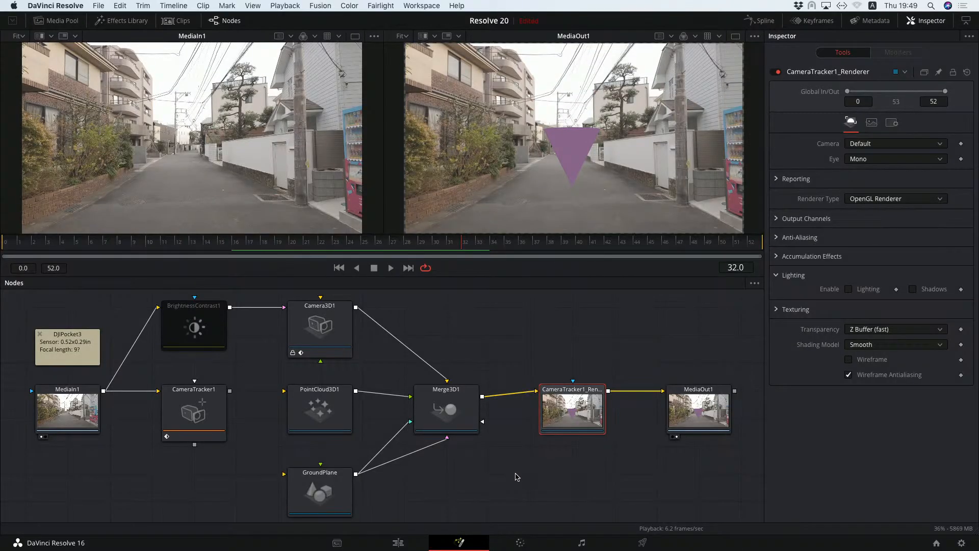
pyautogui.click(517, 477)
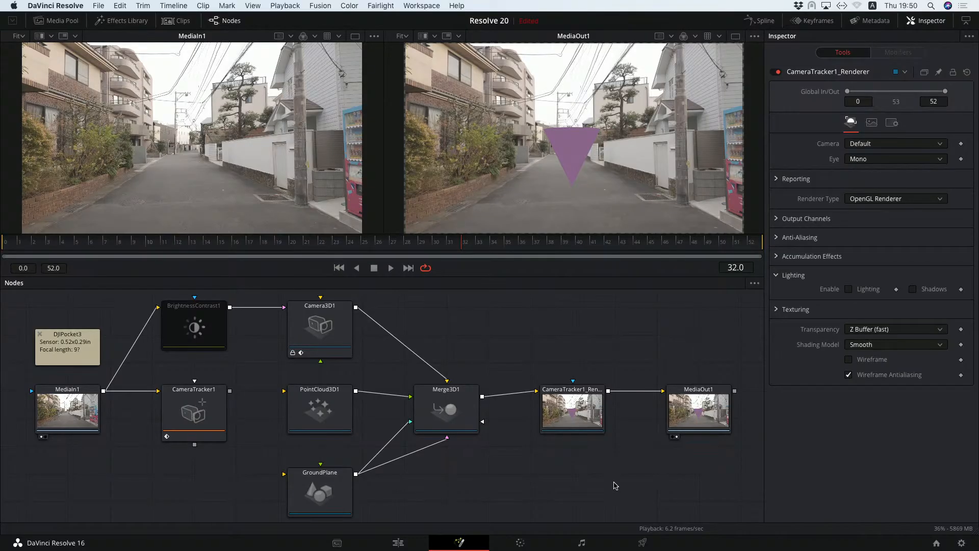
pyautogui.click(585, 386)
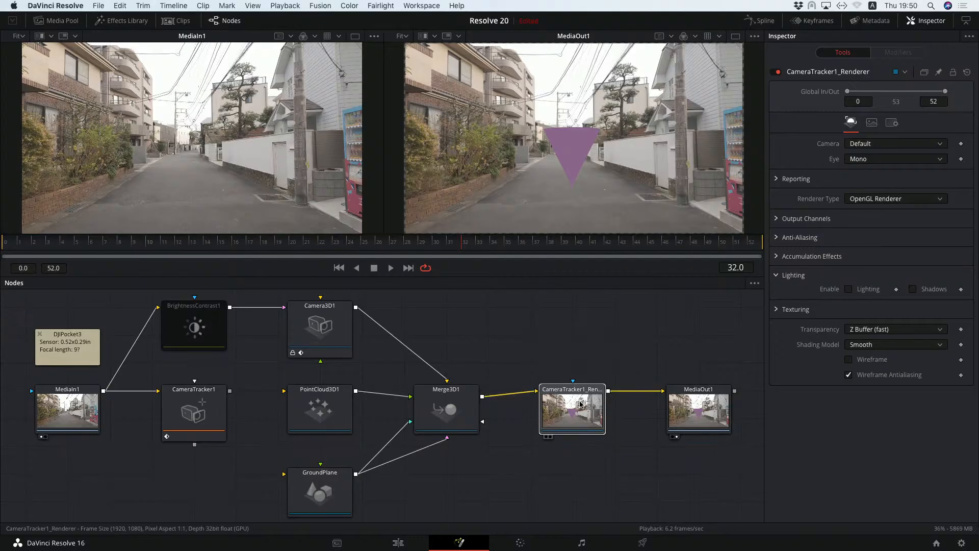
pyautogui.moveTo(464, 400)
pyautogui.mouseDown()
pyautogui.moveTo(464, 372)
pyautogui.moveTo(463, 399)
pyautogui.mouseUp()
# Switch to Nuke and move the ColorBars1 node slightly upward in the node graph
pyautogui.click(507, 332)
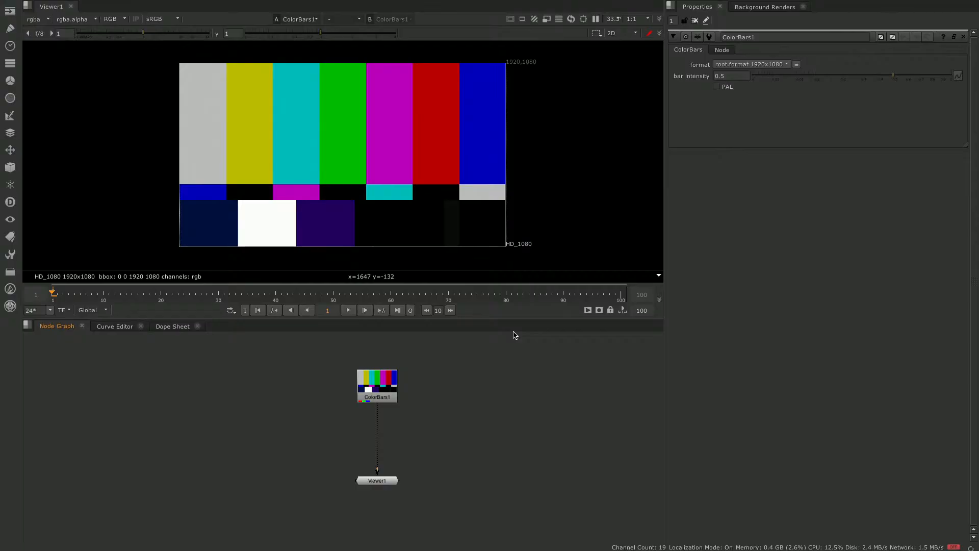
pyautogui.moveTo(387, 383)
pyautogui.mouseDown()
pyautogui.moveTo(386, 369)
pyautogui.moveTo(394, 379)
pyautogui.mouseUp()
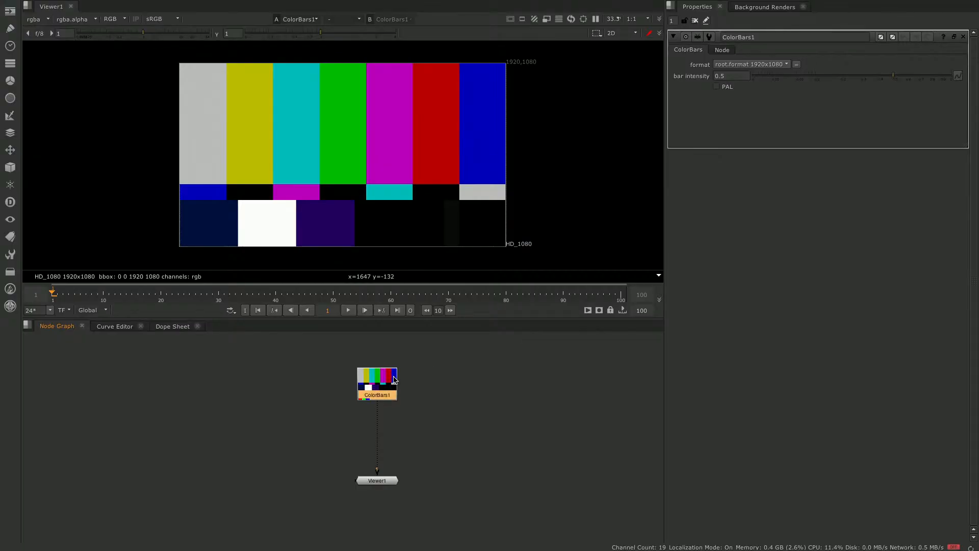
pyautogui.click(459, 387)
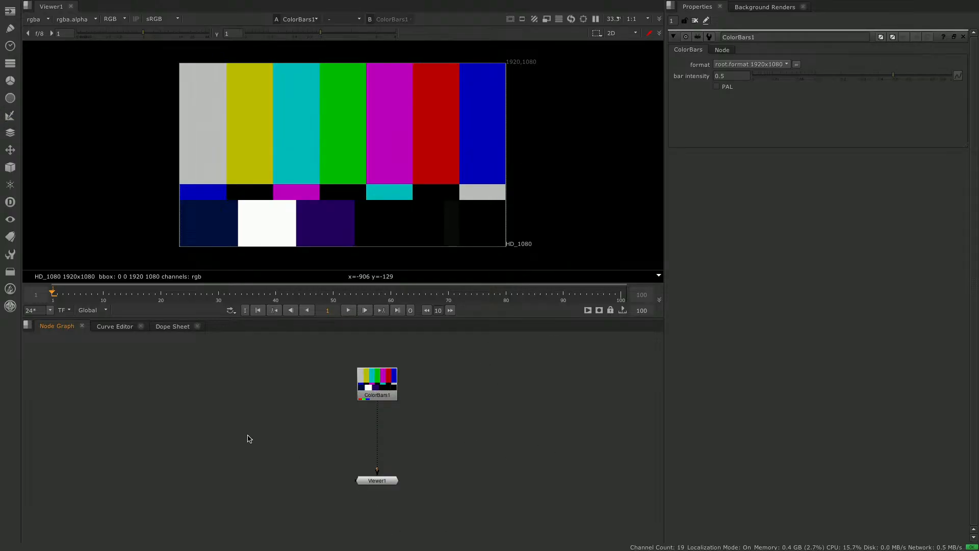
# View the Curve Editor and the Dope Sheet, and return to the ColorBars1 node in the node graph
pyautogui.click(118, 327)
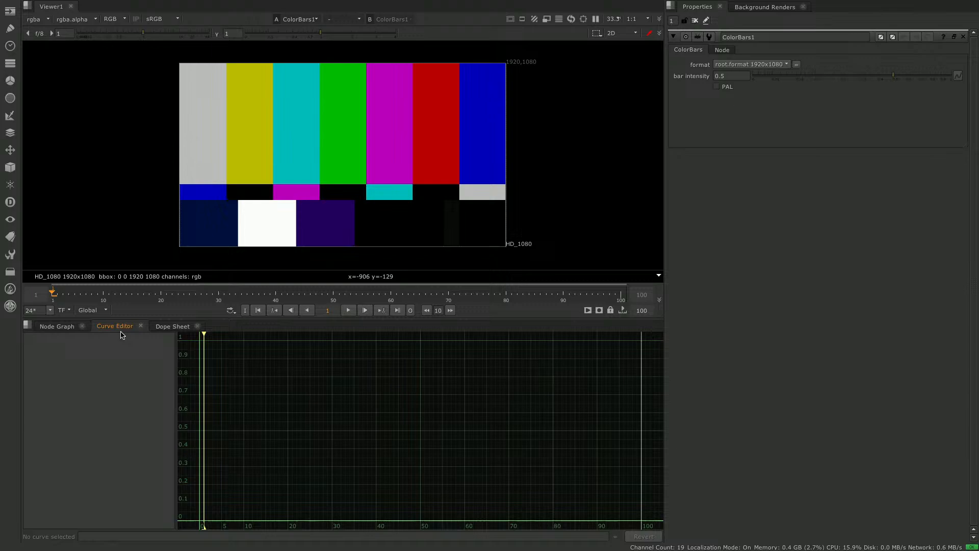
pyautogui.click(173, 326)
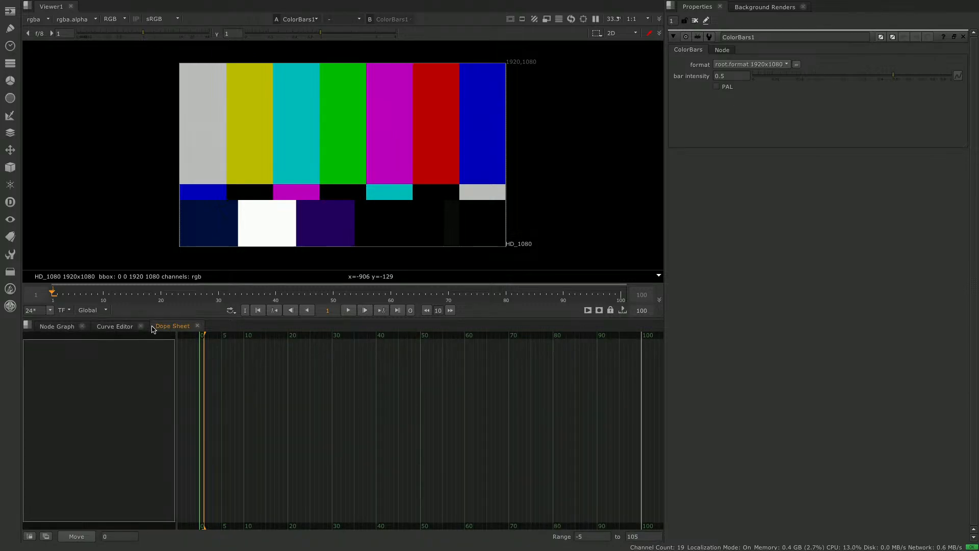
pyautogui.click(58, 327)
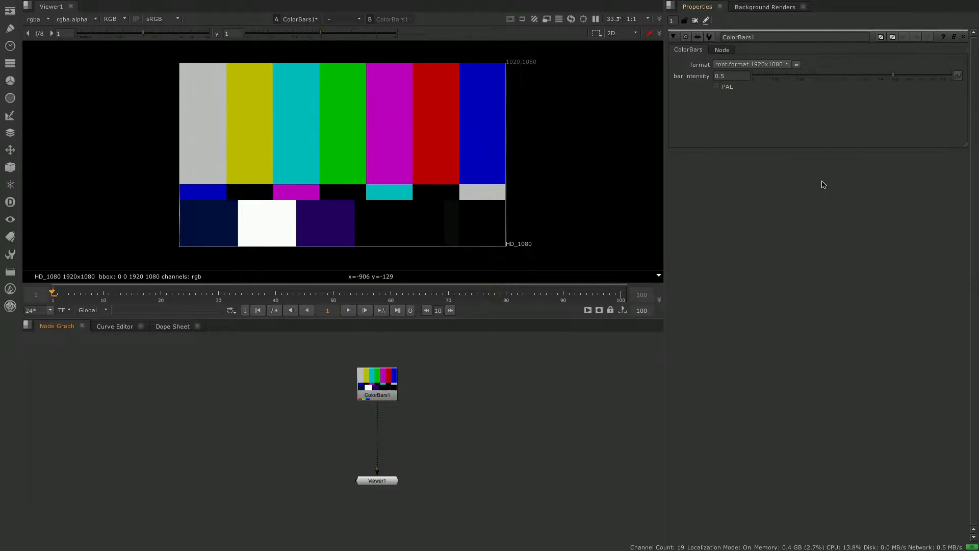
pyautogui.click(389, 378)
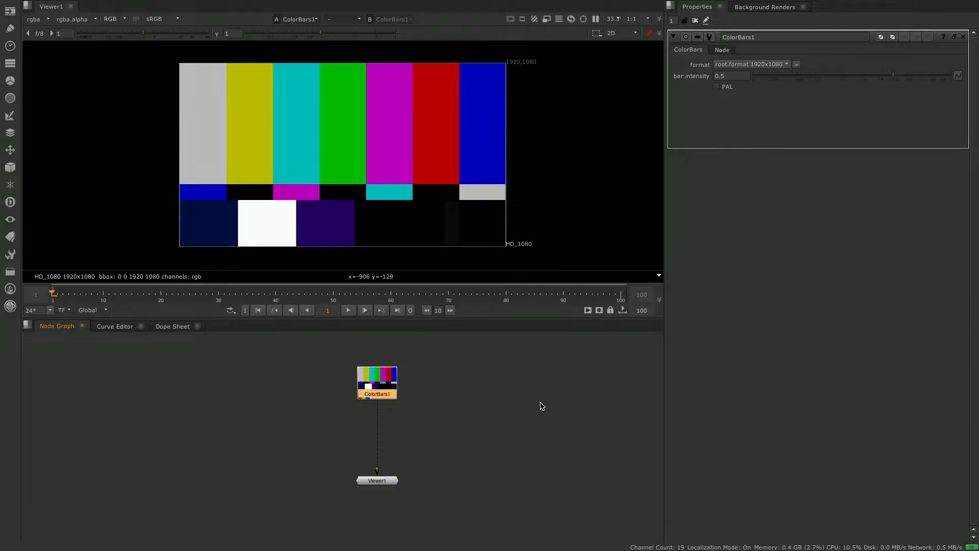
pyautogui.click(519, 395)
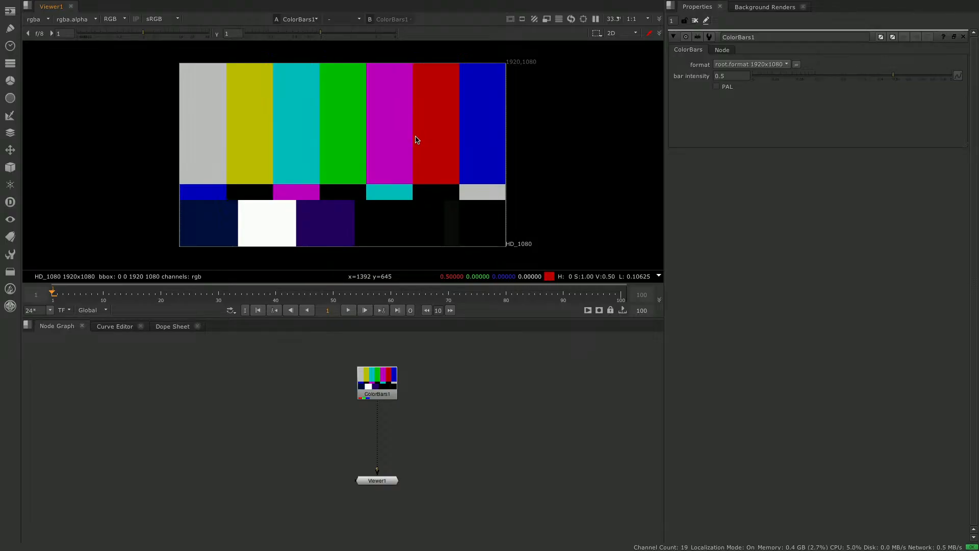
# Examine the colour bars' red, green and blue channels one at a time in the viewer and return to full RGB
pyautogui.press('r')
pyautogui.press('g')
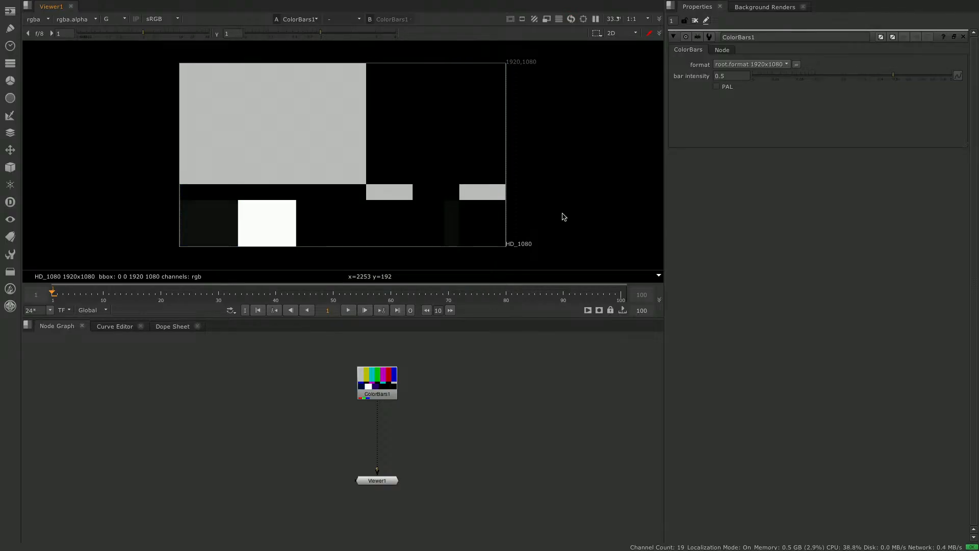
pyautogui.press('b')
pyautogui.press('r')
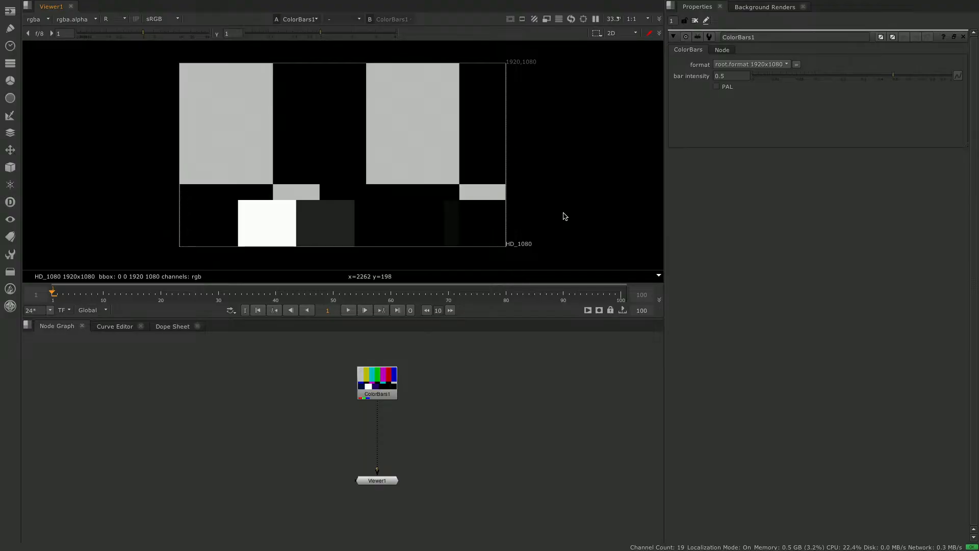
pyautogui.press('r')
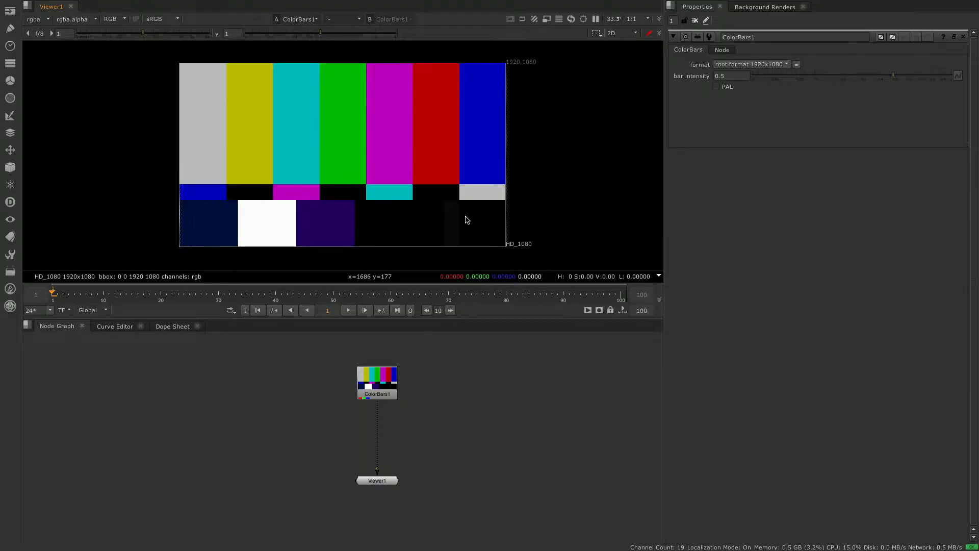
pyautogui.press('r')
pyautogui.press('g')
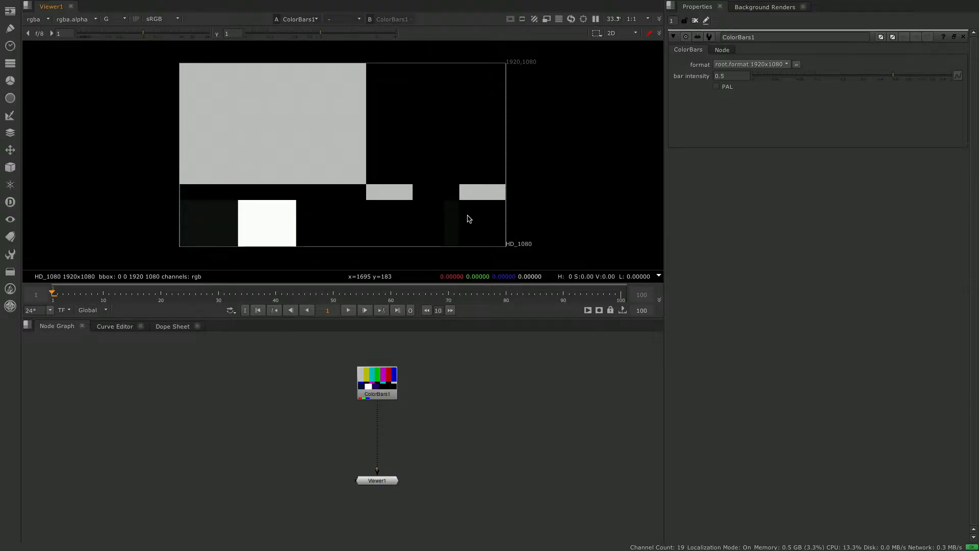
pyautogui.press('b')
pyautogui.press('b')
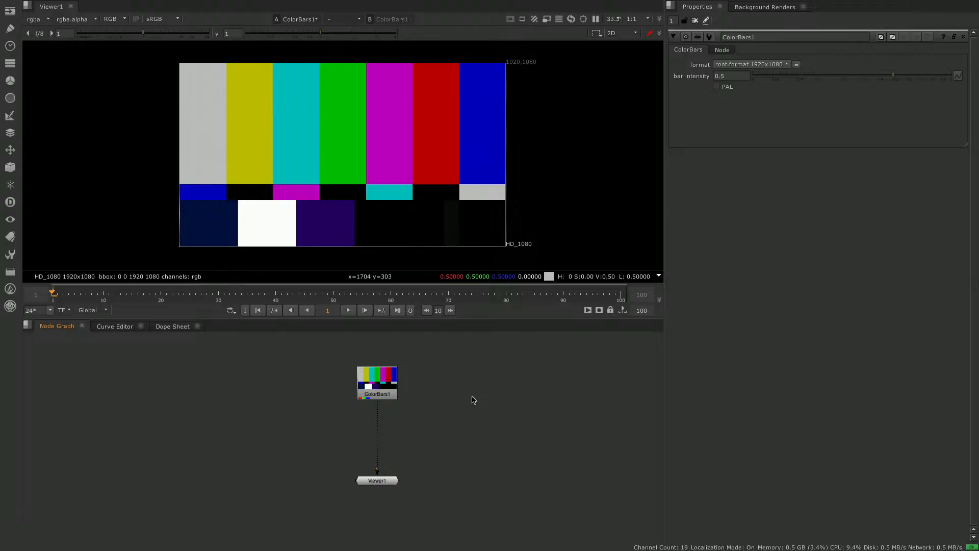
# Add a StickyNote with font size 24 and place it beside the ColorBars1 node
pyautogui.press('Tab')
pyautogui.write('sticky')
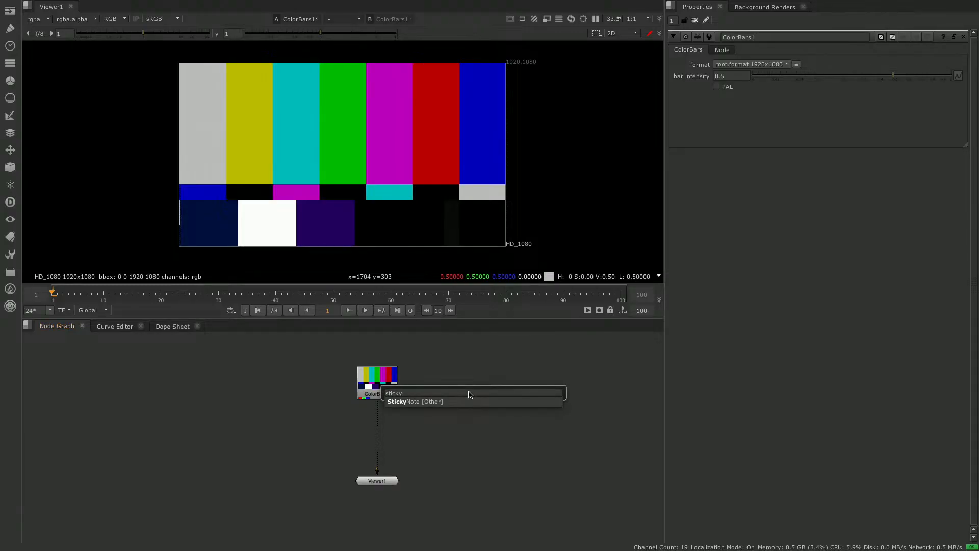
pyautogui.press('Return')
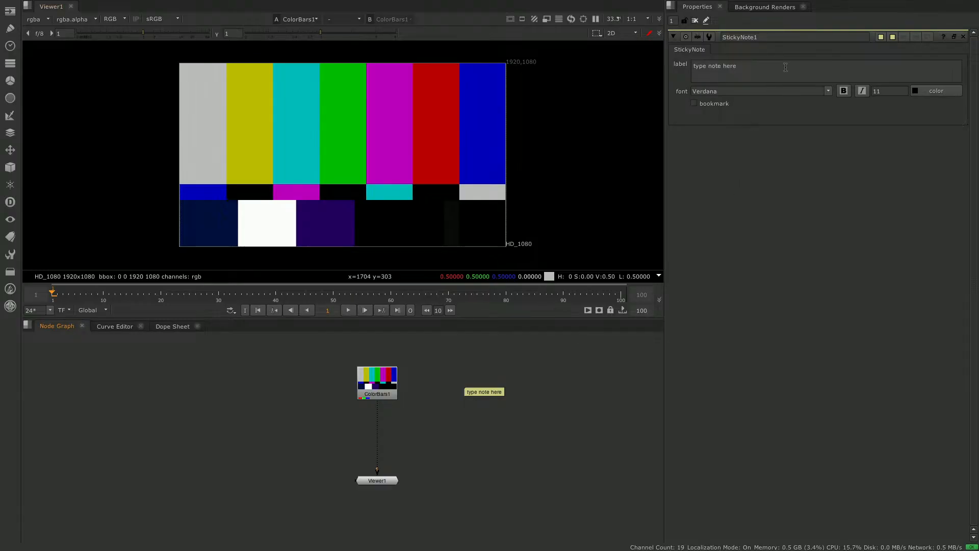
pyautogui.moveTo(887, 91); pyautogui.dragTo(872, 86)
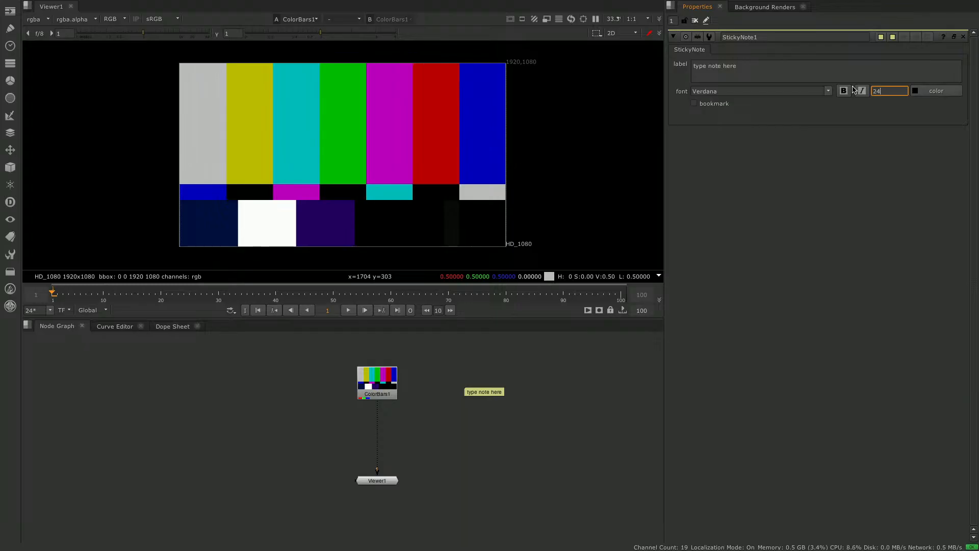
pyautogui.write('24')
pyautogui.press('Return')
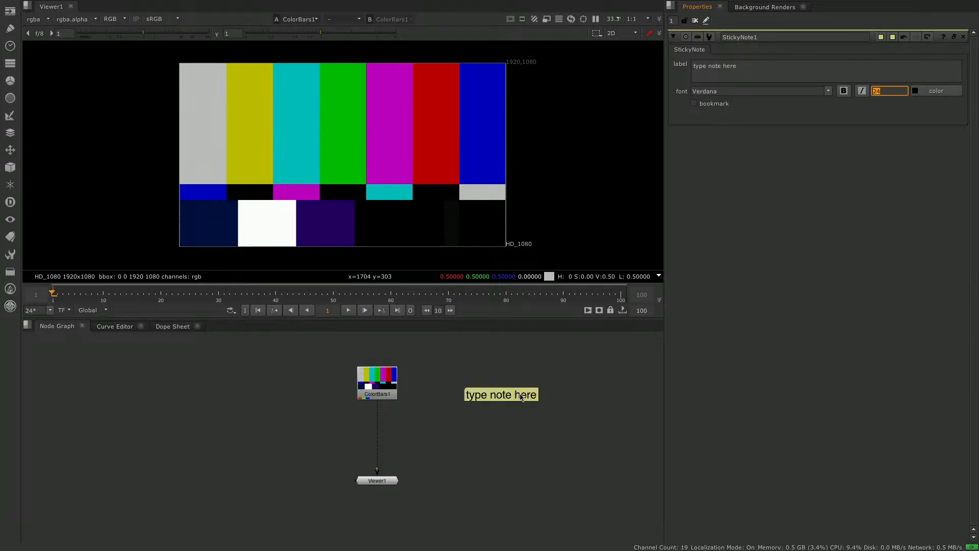
pyautogui.moveTo(515, 394); pyautogui.dragTo(493, 382)
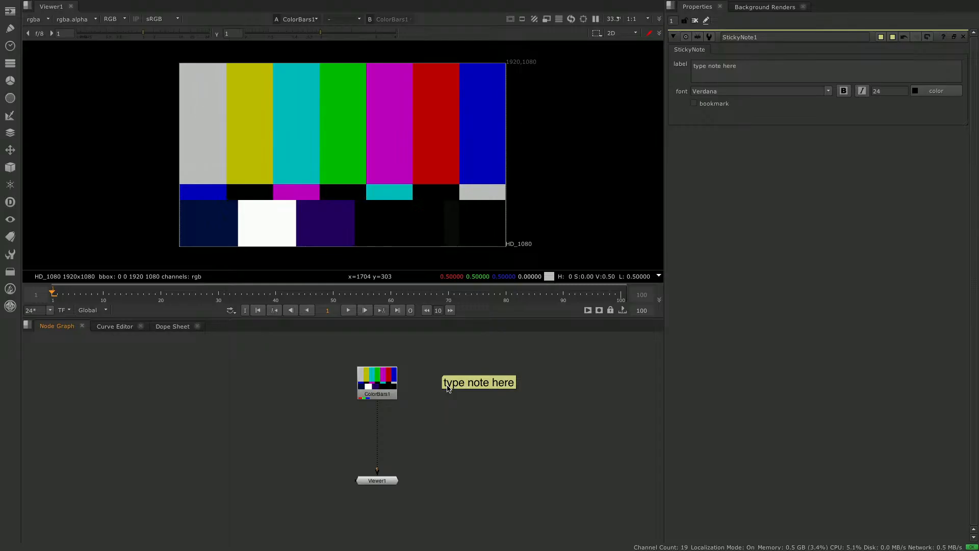
# Add a ColorCorrect node as a separate branch from the ColorBars1 node
pyautogui.doubleClick(385, 385)
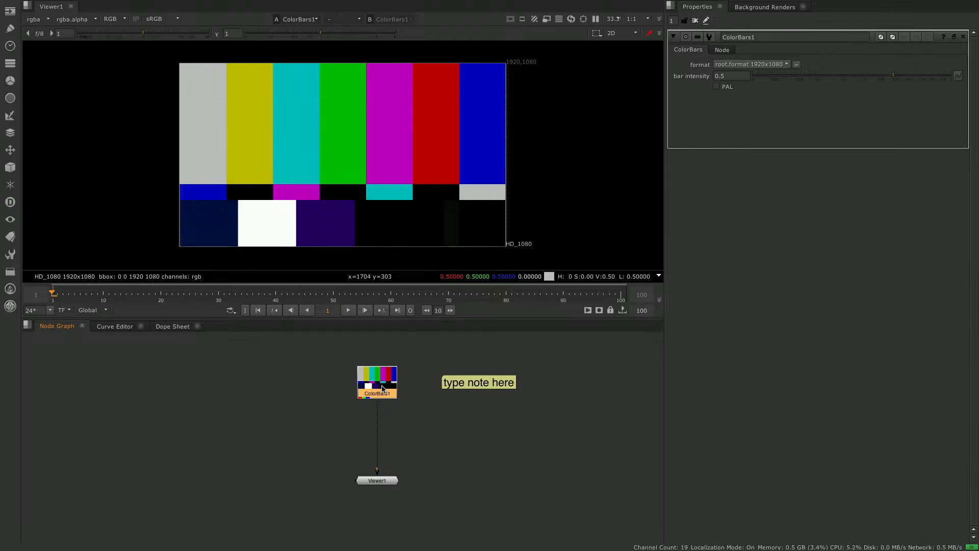
pyautogui.hotkey('shift', 'c')
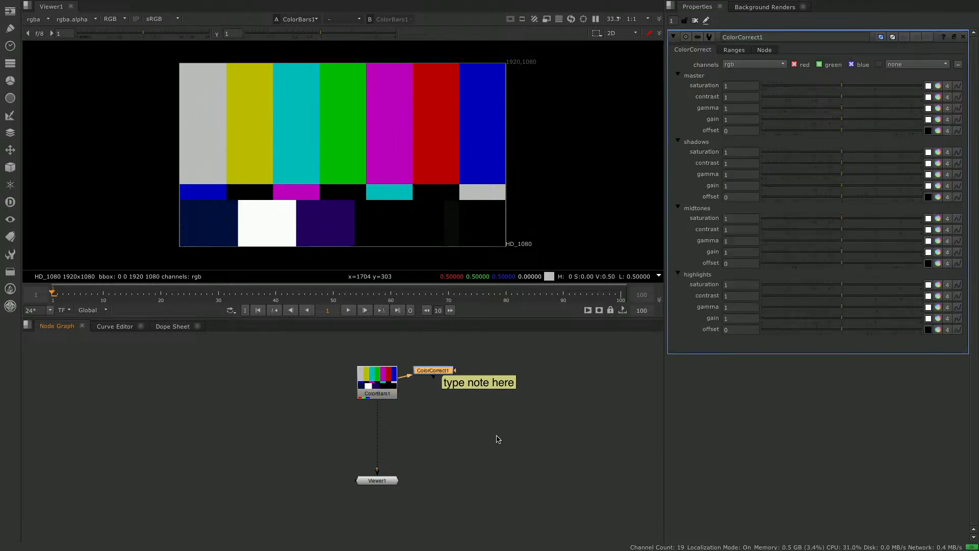
# Undo adding the ColorCorrect node, then copy ColorBars1 and paste its node script over the StickyNote's label text
pyautogui.hotkey('ctrl', 'z')
pyautogui.click(379, 384)
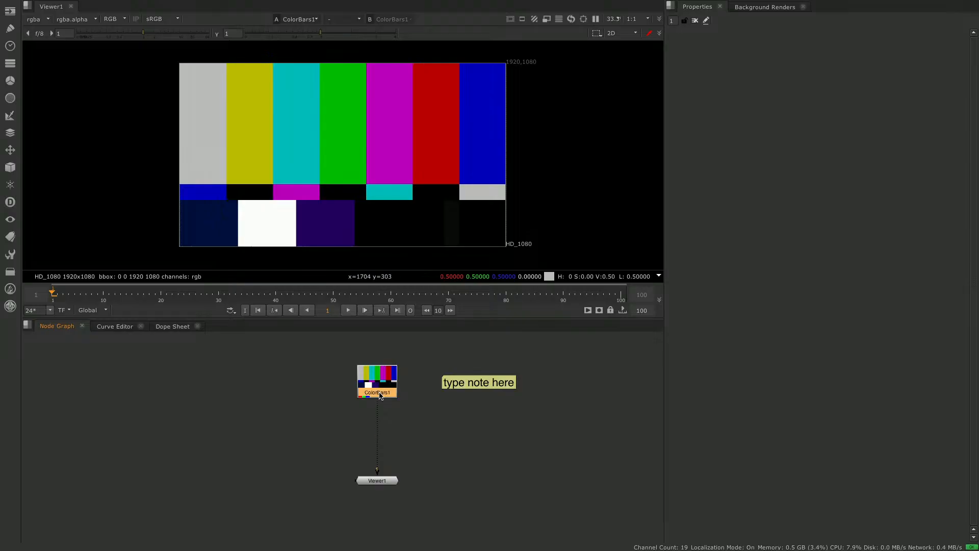
pyautogui.moveTo(484, 388); pyautogui.dragTo(483, 386)
pyautogui.doubleClick(482, 385)
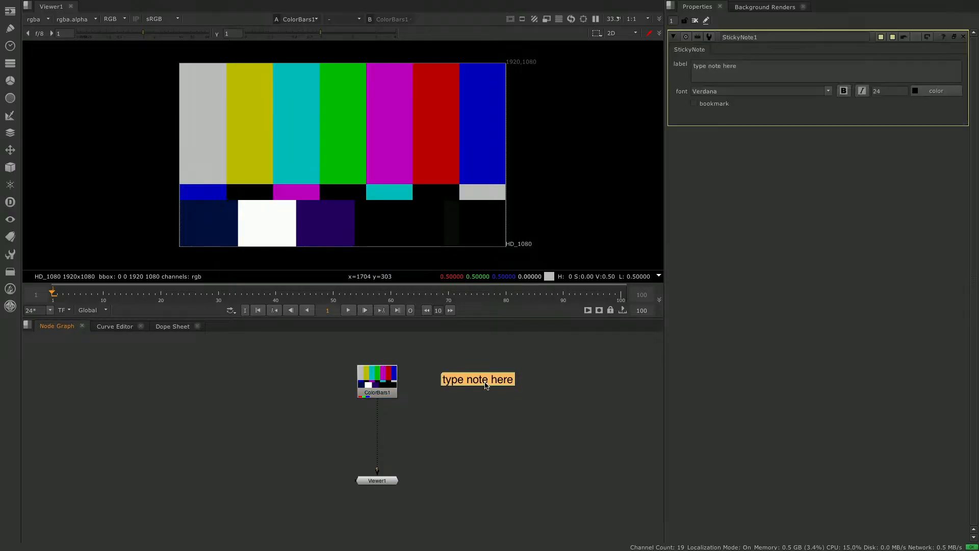
pyautogui.moveTo(749, 66); pyautogui.dragTo(694, 65)
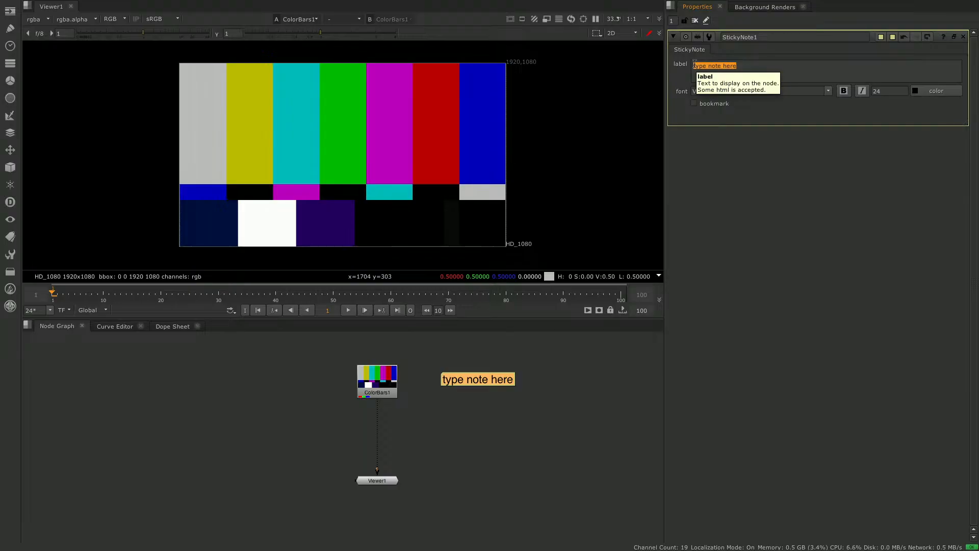
pyautogui.write('set cut_paste_input node16a3f3400 version 12.0 v8 ColorBars { inputs 0 name ColorBars1 selected true xpos 28 ypos -132 }')
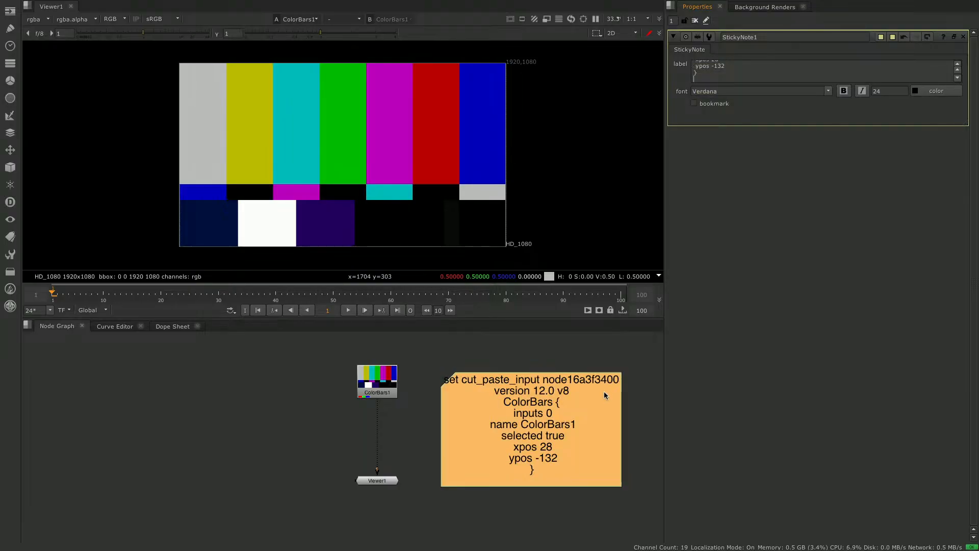
# Move the StickyNote to the left of ColorBars1 and delete the "set cut_paste_input" and "version 12.0 v8" lines from its label
pyautogui.moveTo(598, 382); pyautogui.dragTo(272, 390)
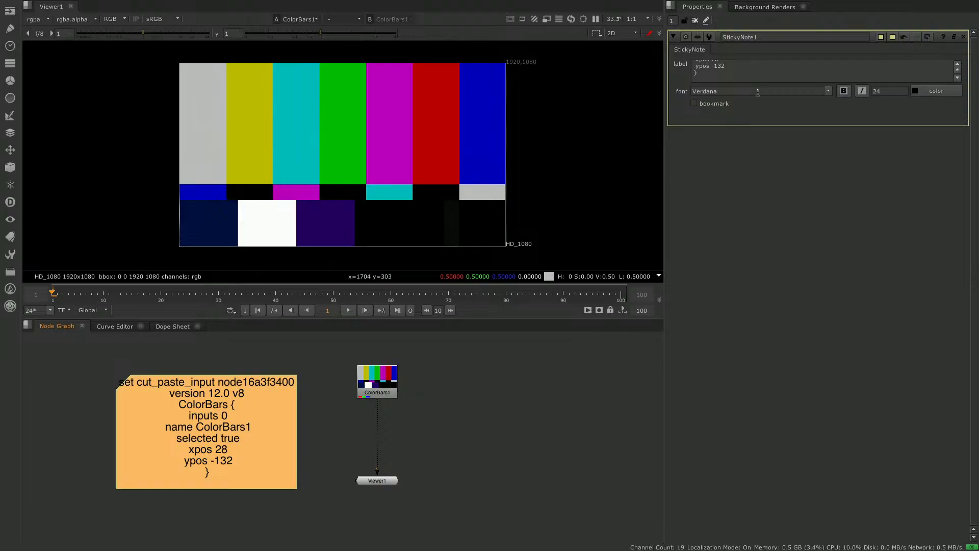
pyautogui.click(958, 65)
pyautogui.scroll(5, 724, 66)
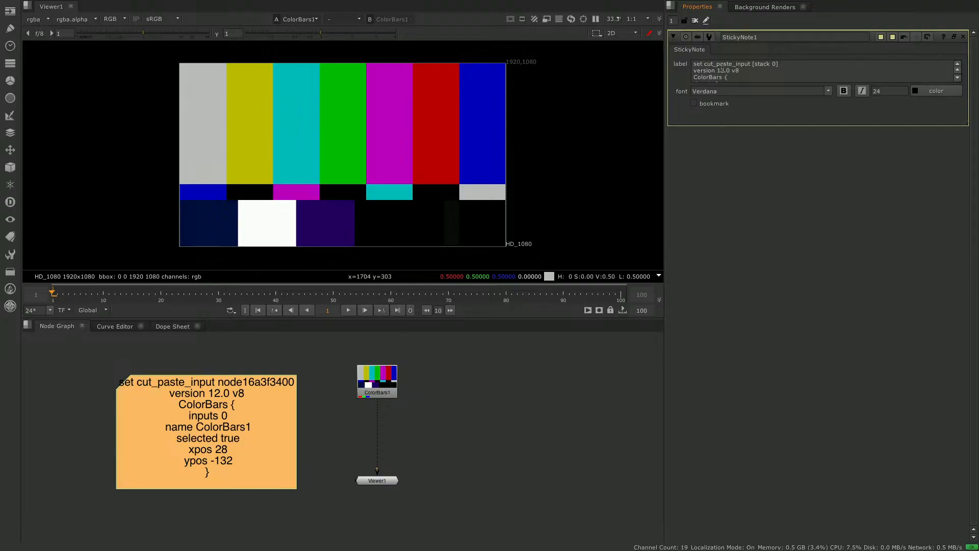
pyautogui.hotkey('shift', 'Down')
pyautogui.hotkey('shift', 'Down')
pyautogui.press('BackSpace')
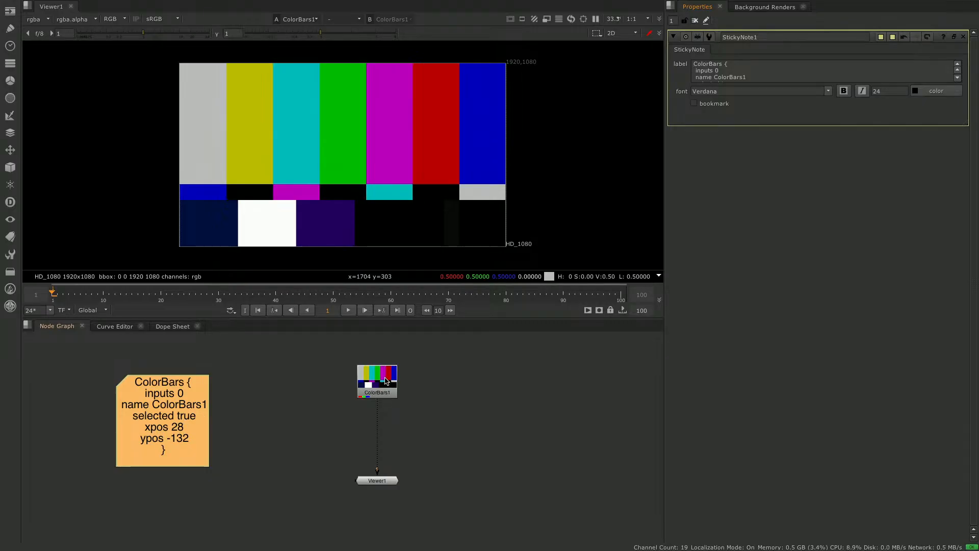
# Shift ColorBars1 closer to the StickyNote, copy the note's node script and paste it into empty graph space as a second ColorBars node
pyautogui.moveTo(391, 377); pyautogui.dragTo(357, 384)
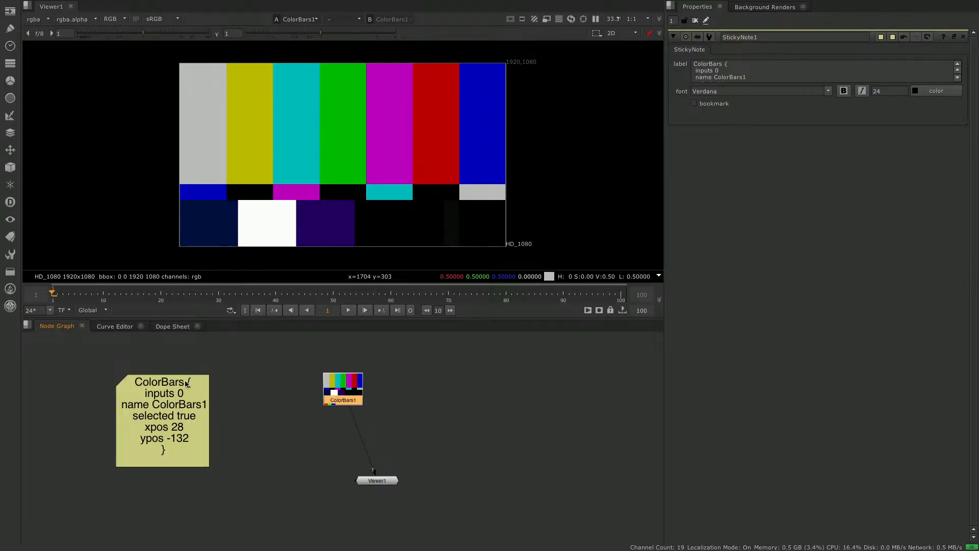
pyautogui.moveTo(167, 395); pyautogui.dragTo(166, 394)
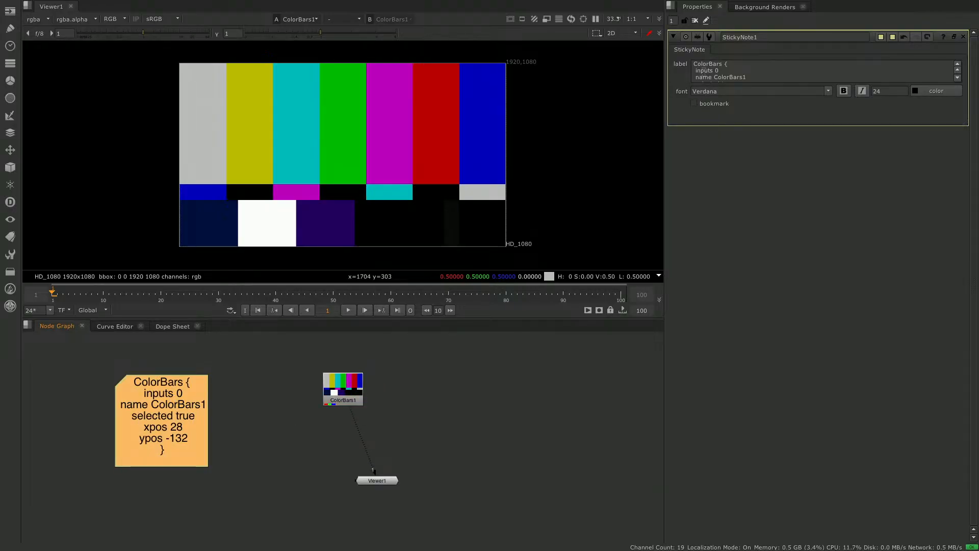
pyautogui.moveTo(694, 64); pyautogui.dragTo(760, 93)
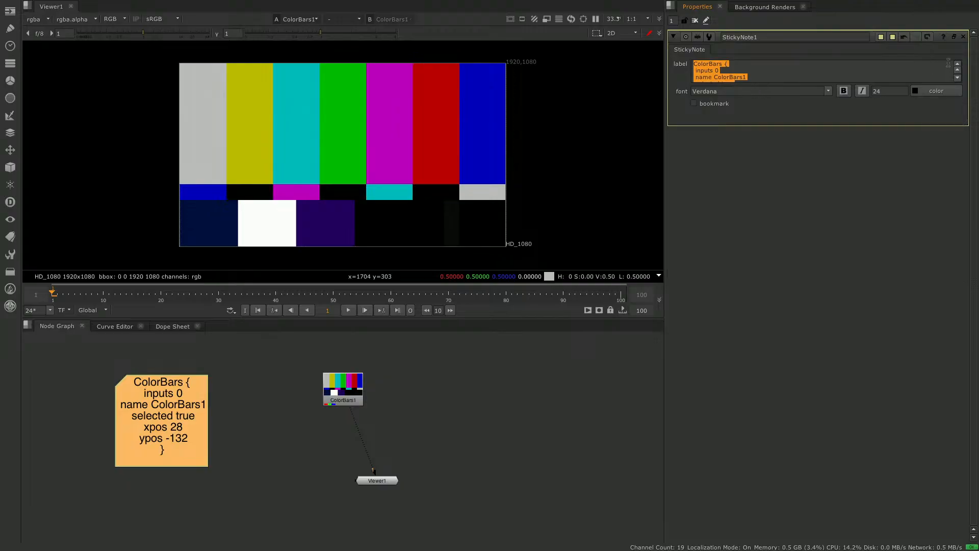
pyautogui.click(957, 78)
pyautogui.click(957, 78)
pyautogui.click(957, 78)
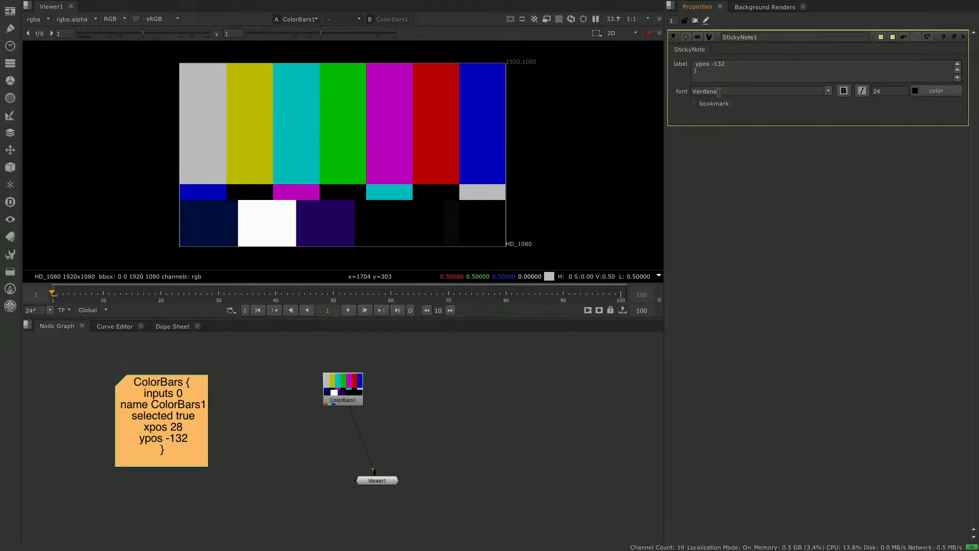
pyautogui.hotkey('ctrl', 'a')
pyautogui.click(521, 389)
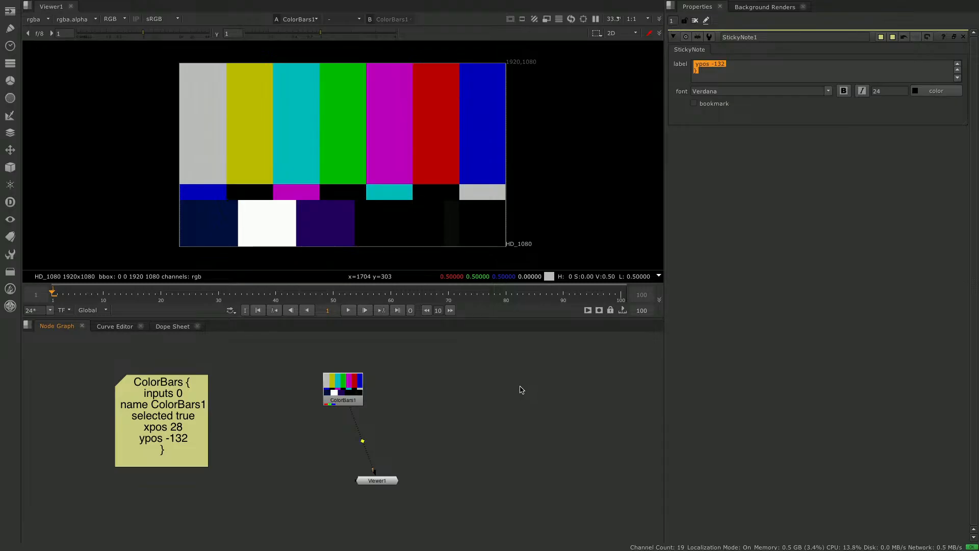
pyautogui.hotkey('ctrl', 'v')
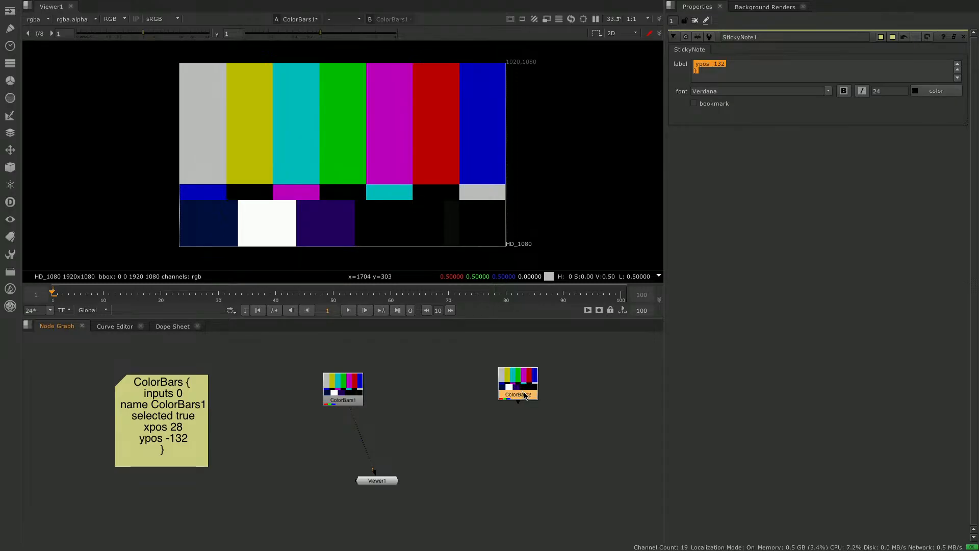
# Delete the pasted duplicate ColorBars node and realign ColorBars1 above Viewer1
pyautogui.moveTo(526, 379); pyautogui.dragTo(467, 389)
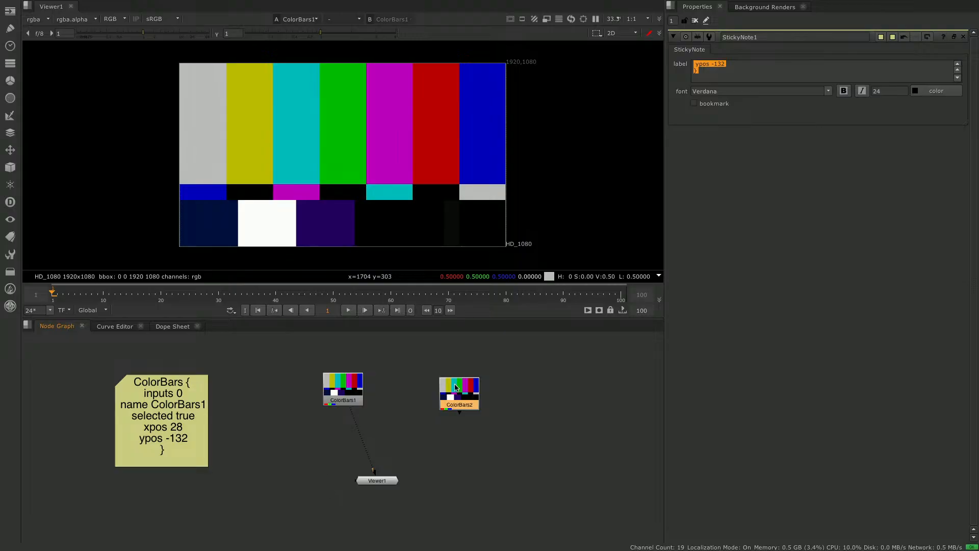
pyautogui.press('Delete')
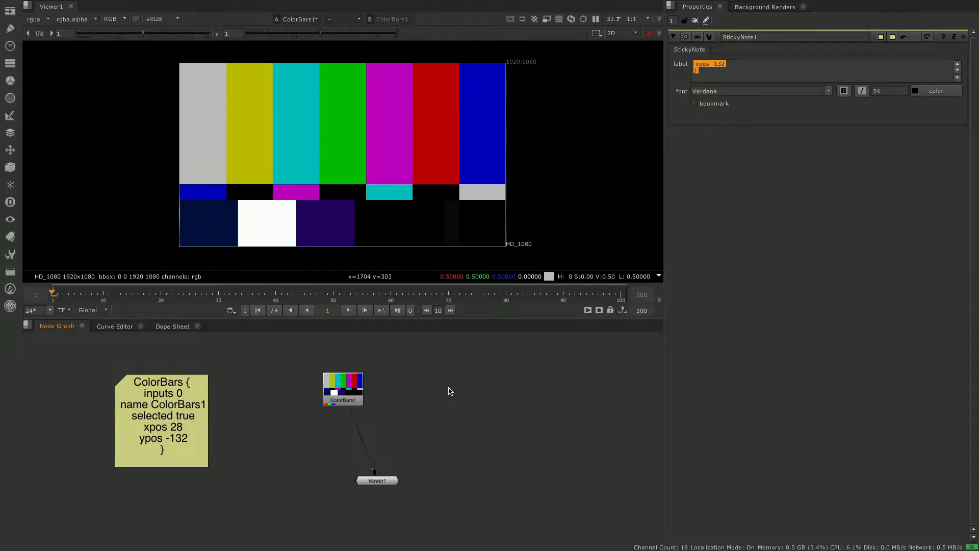
pyautogui.moveTo(350, 383); pyautogui.dragTo(384, 385)
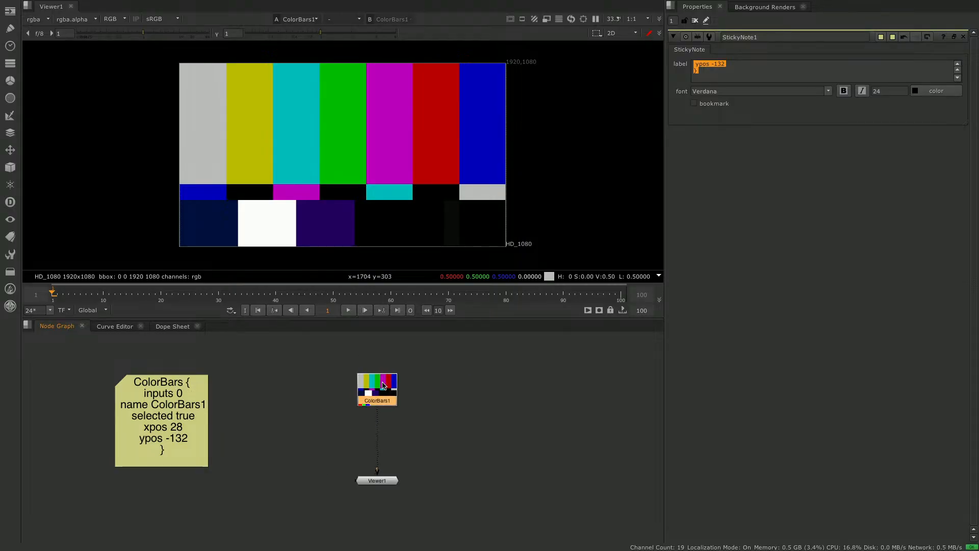
# Add an unconnected Text [Draw] node and place it to the right of ColorBars1
pyautogui.click(446, 423)
pyautogui.press('Tab')
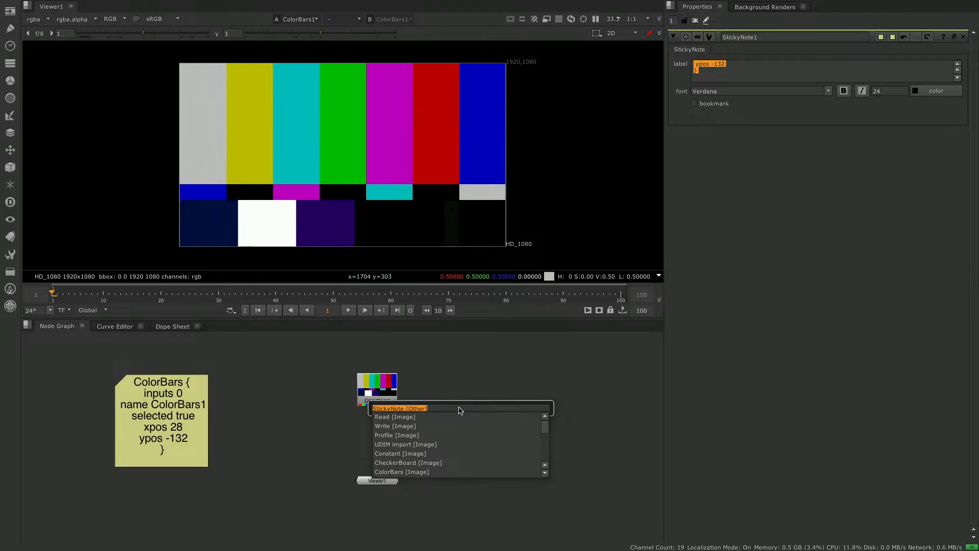
pyautogui.write('Text [Draw')
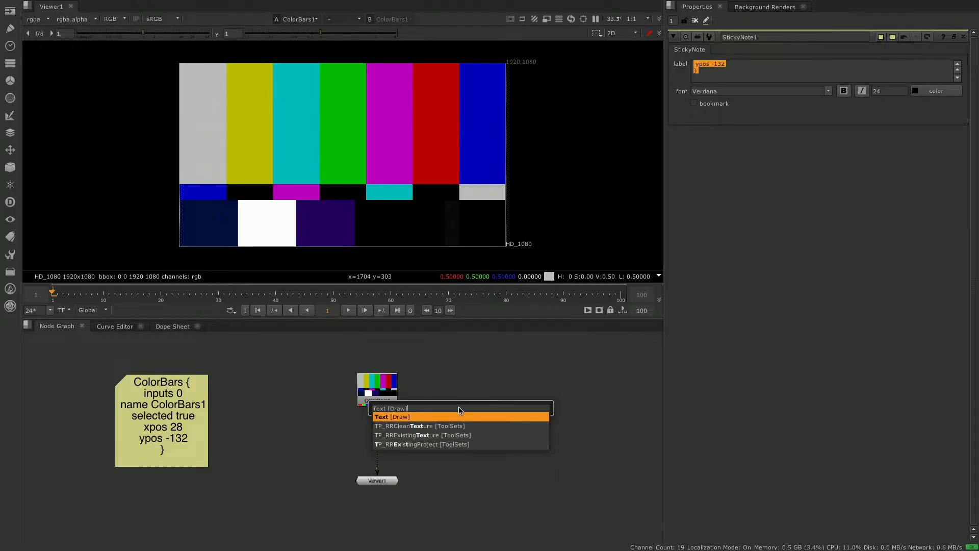
pyautogui.press('Return')
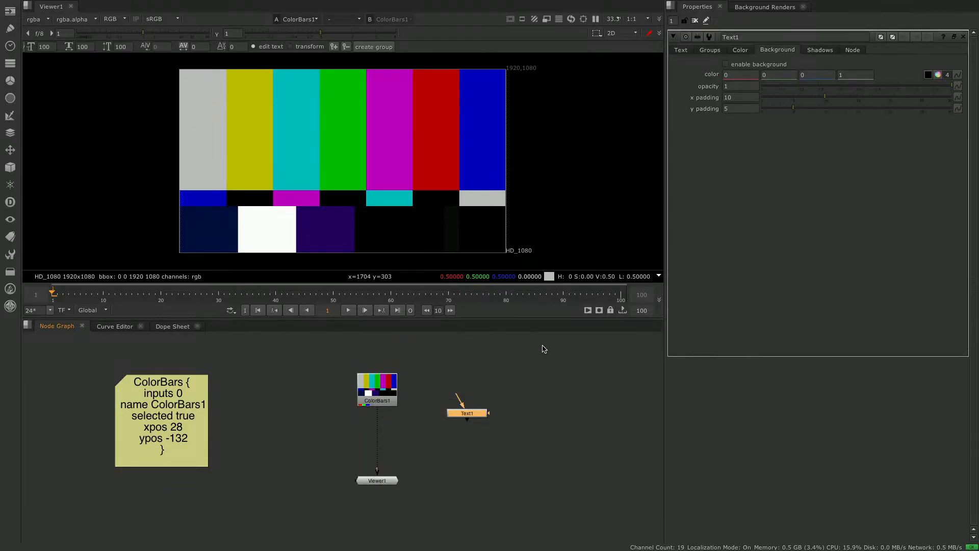
pyautogui.moveTo(479, 402); pyautogui.dragTo(479, 397)
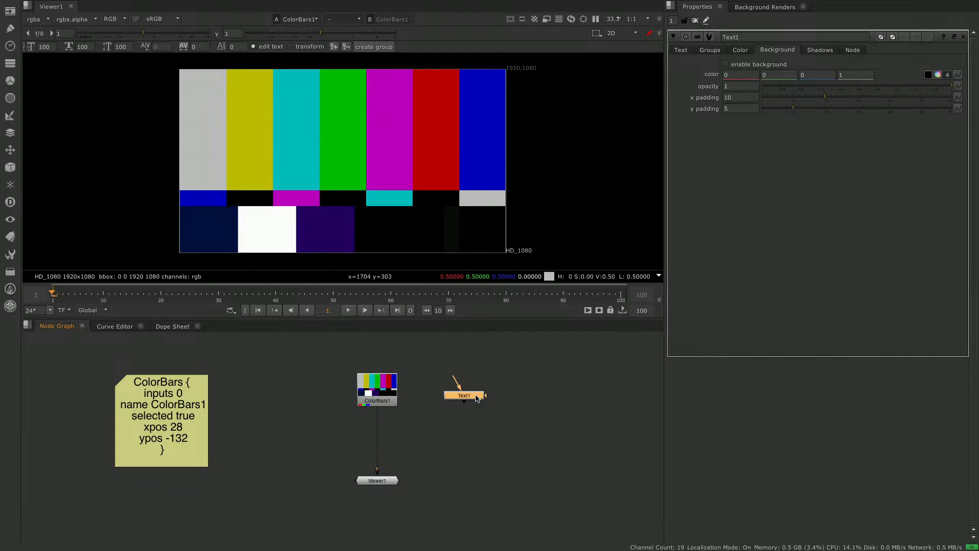
# Set the Text1 node's message to "Hello World!" and show the node in the viewer
pyautogui.click(683, 50)
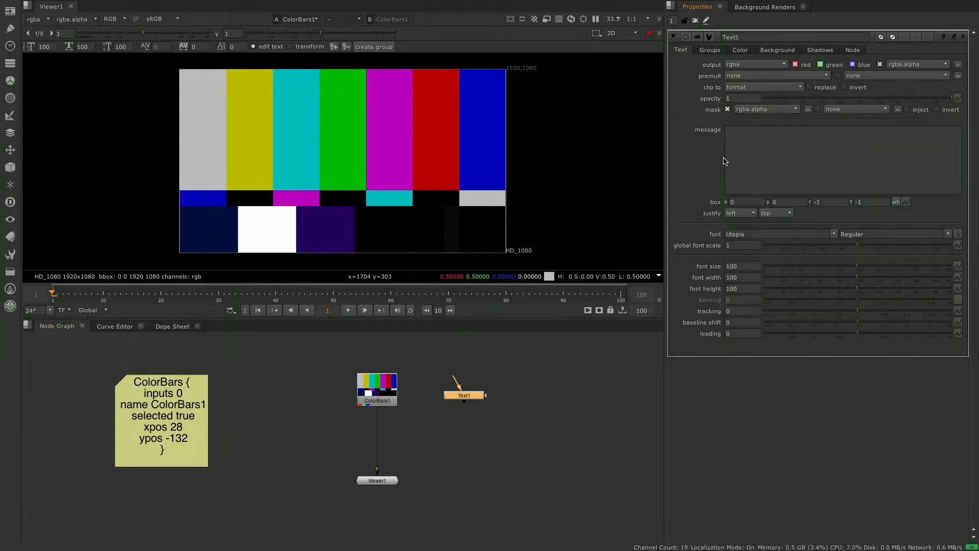
pyautogui.write('Hello W')
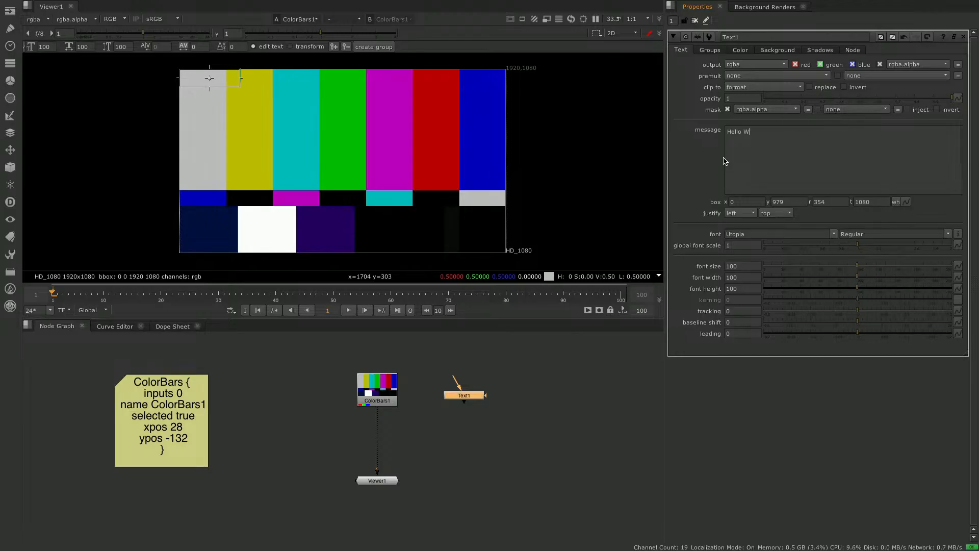
pyautogui.write('orld!')
pyautogui.press('1')
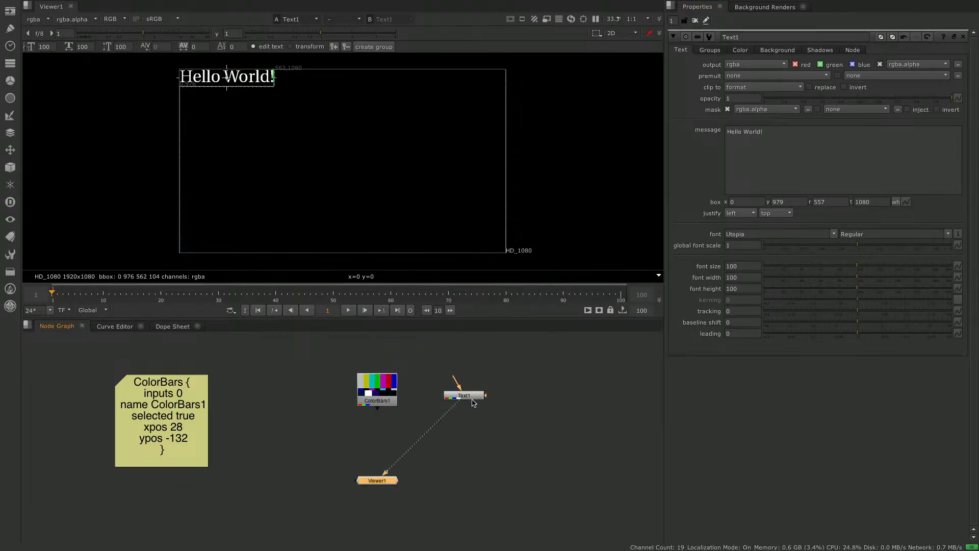
# Connect ColorBars1 to the viewer's first input and Text1 to its second input
pyautogui.click(474, 397)
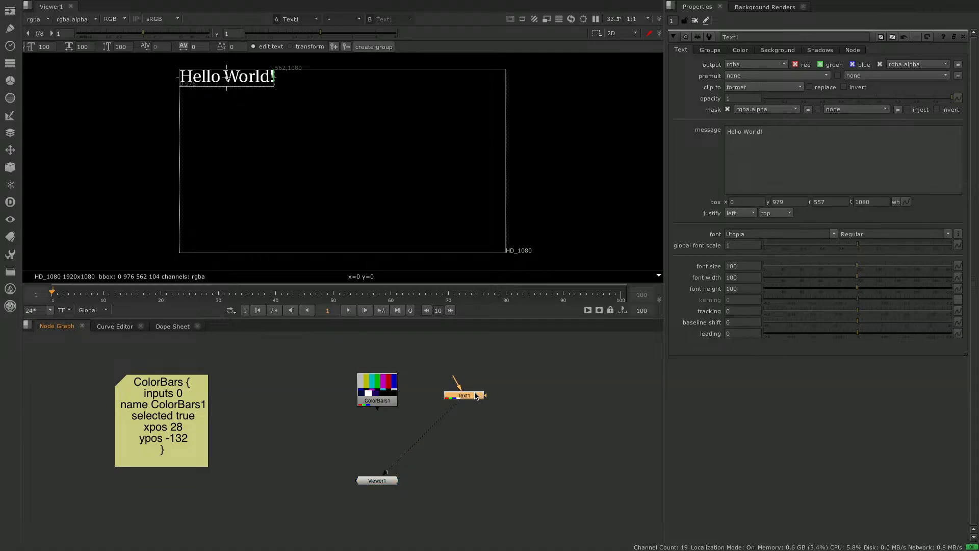
pyautogui.click(380, 388)
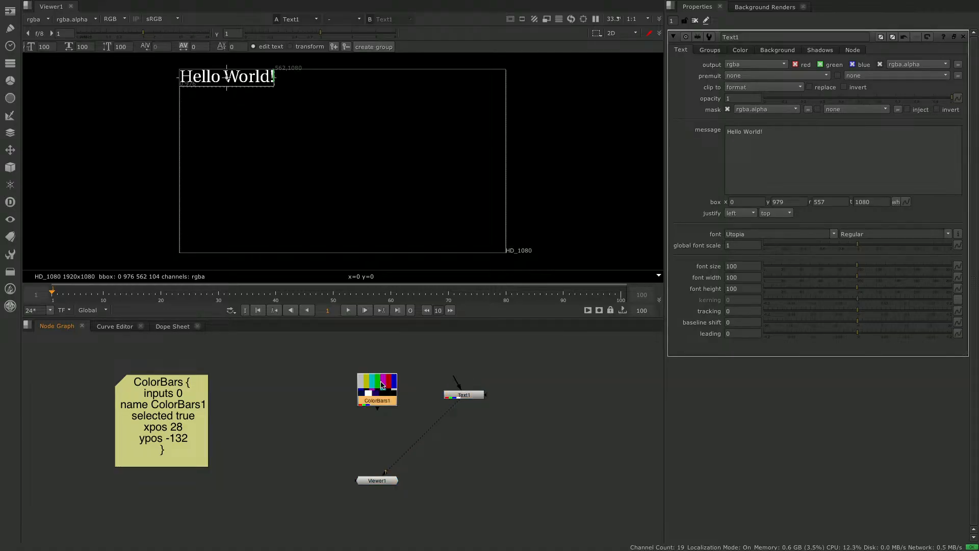
pyautogui.press('1')
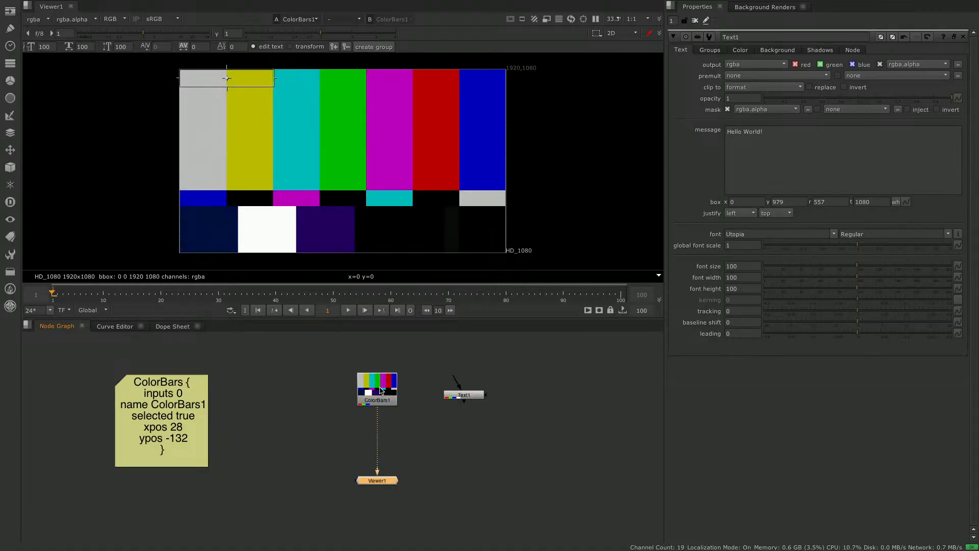
pyautogui.click(473, 397)
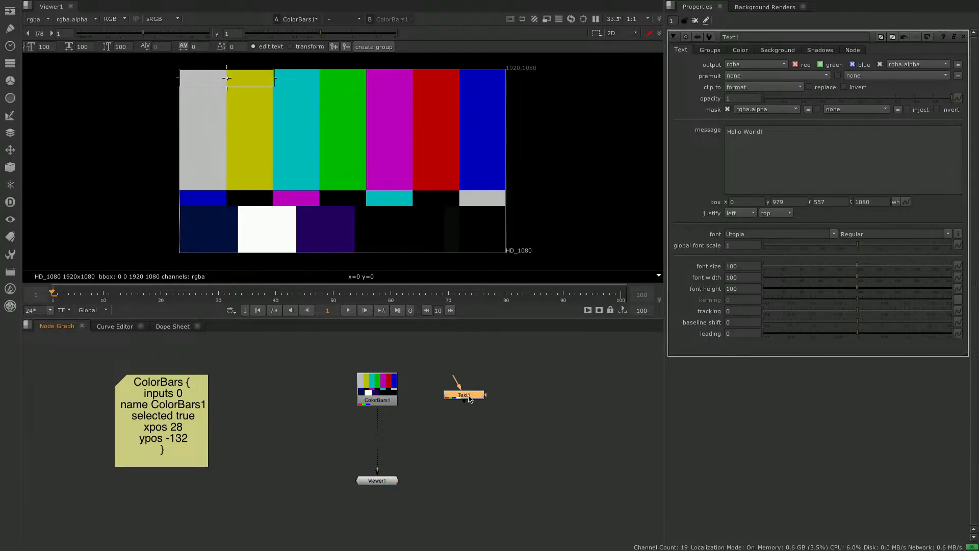
pyautogui.press('1')
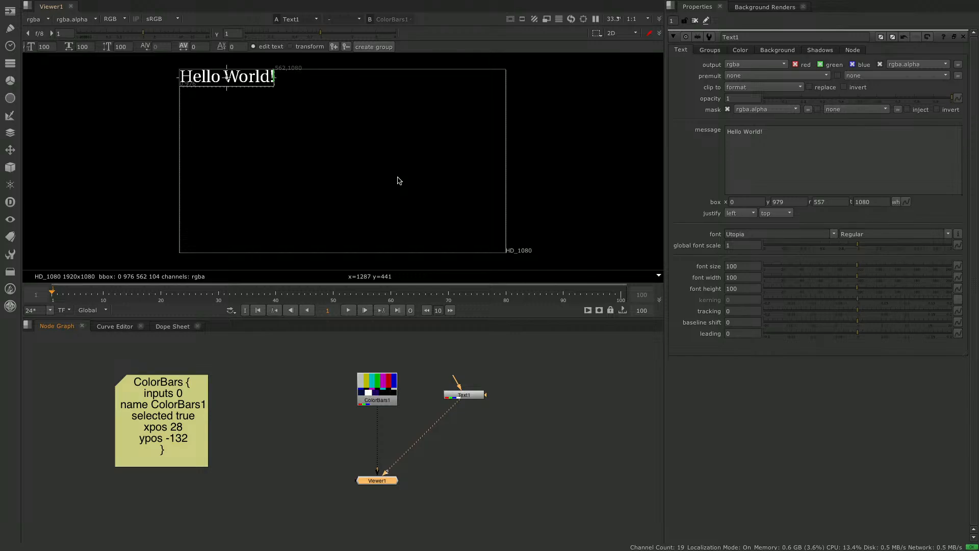
pyautogui.write('1')
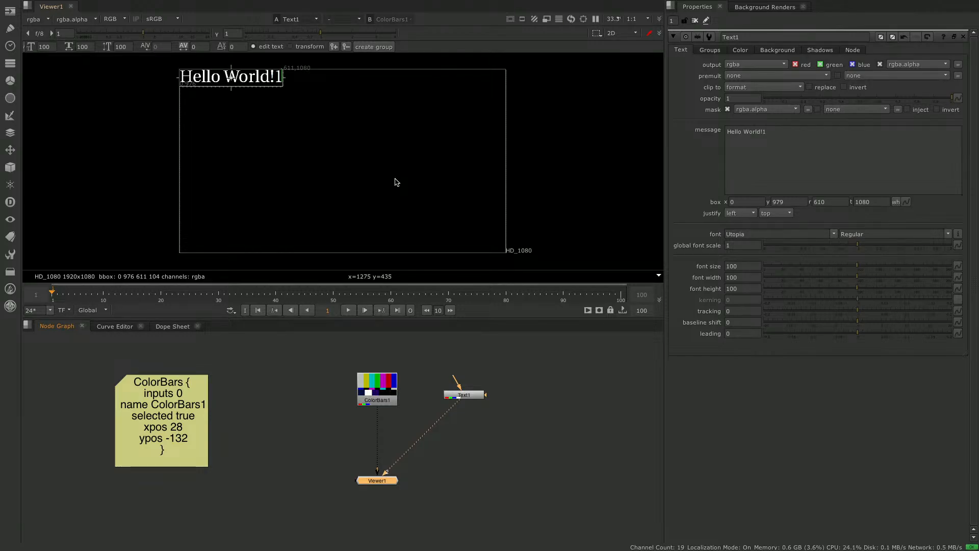
pyautogui.press('BackSpace')
pyautogui.click(512, 430)
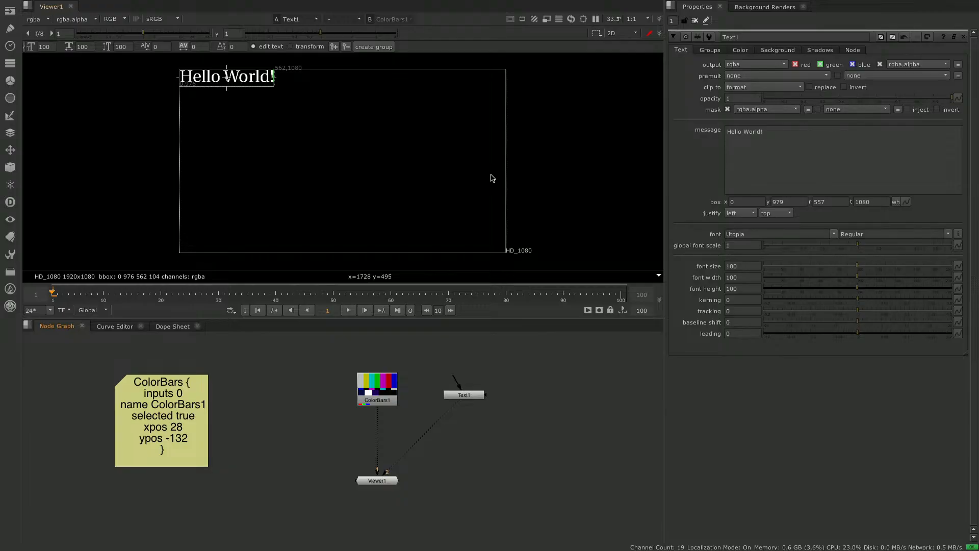
# Open the ColorBars1 properties and switch the viewer between the colour bars on input 1 and the text on input 2
pyautogui.click(383, 390)
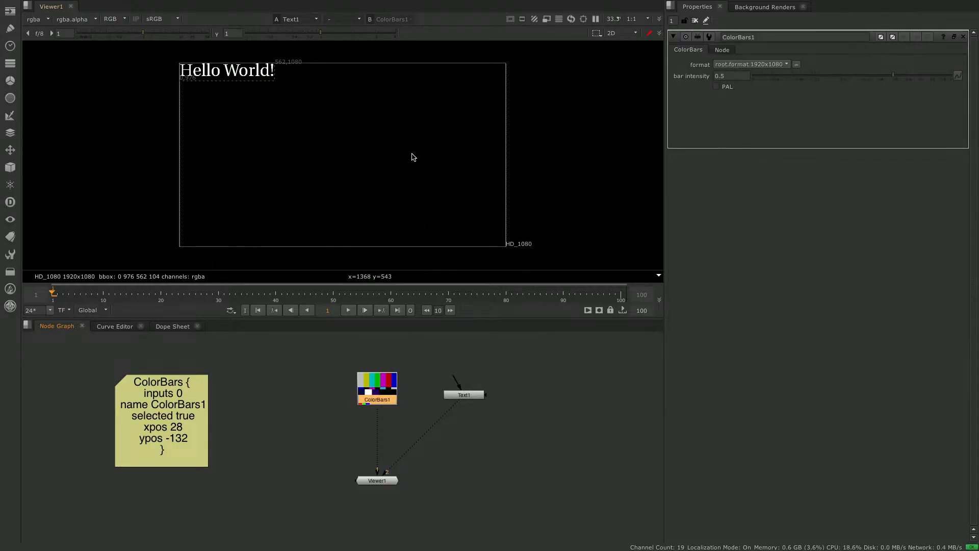
pyautogui.press('1')
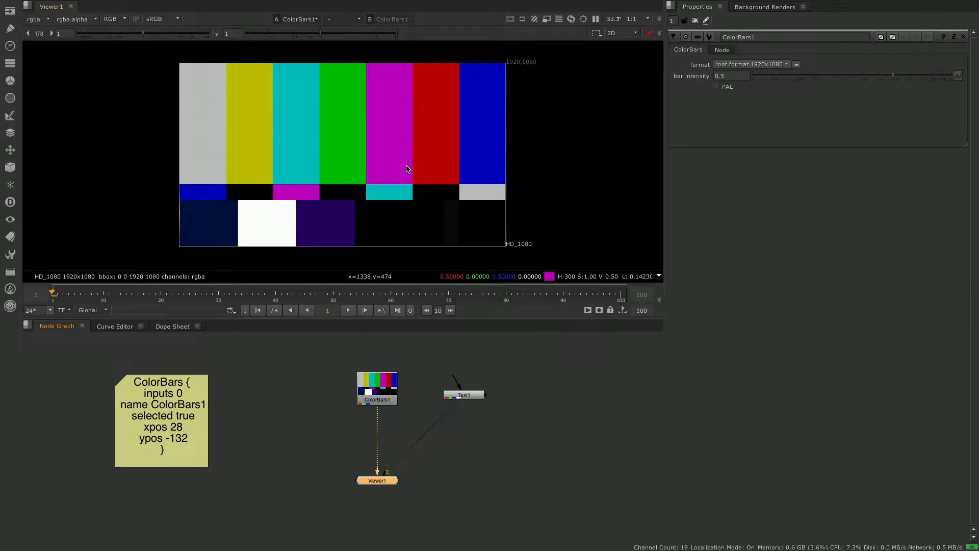
pyautogui.press('2')
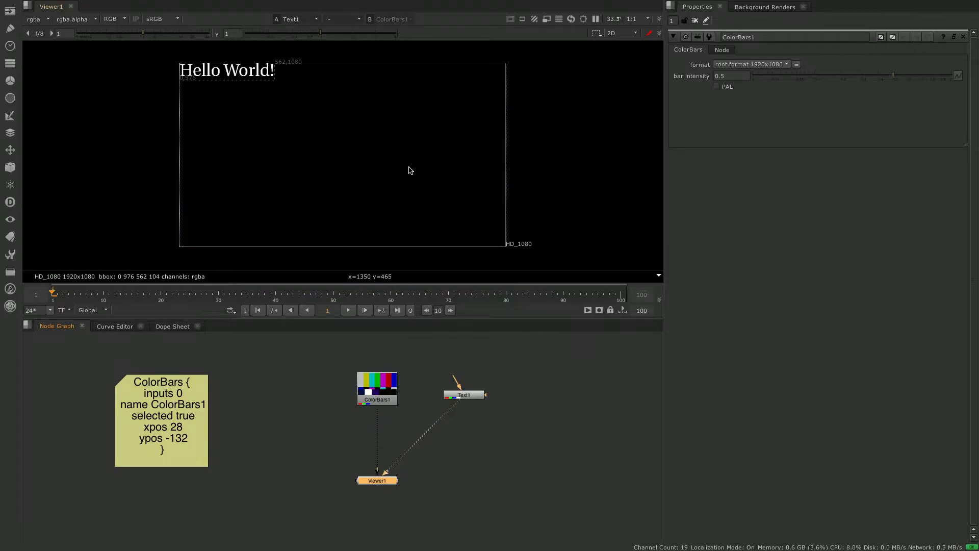
# Select the Text1 node and reopen its properties
pyautogui.doubleClick(474, 398)
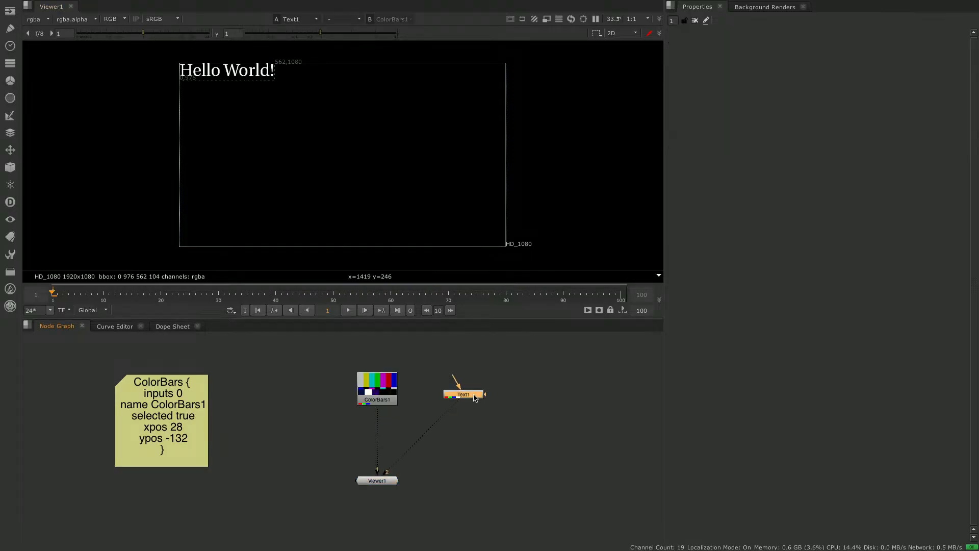
pyautogui.click(474, 431)
pyautogui.click(470, 398)
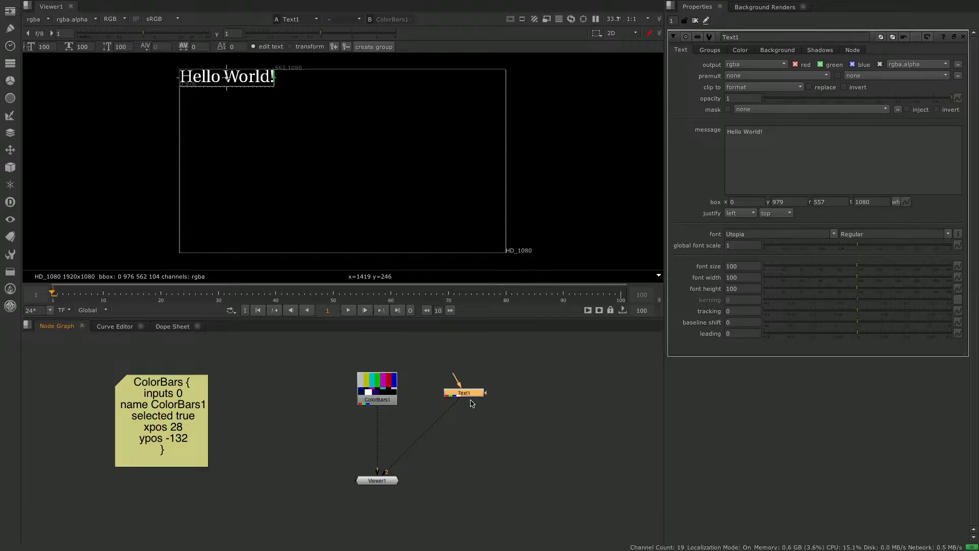
# Show the Text1 node through the viewer's first input and set its global font scale to 2
pyautogui.press('1')
pyautogui.click(474, 424)
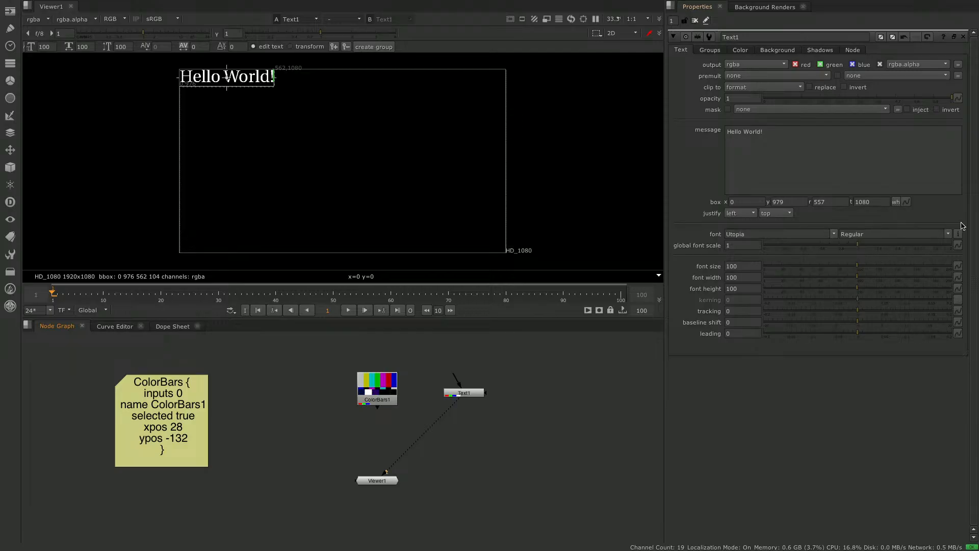
pyautogui.moveTo(860, 247); pyautogui.dragTo(952, 246)
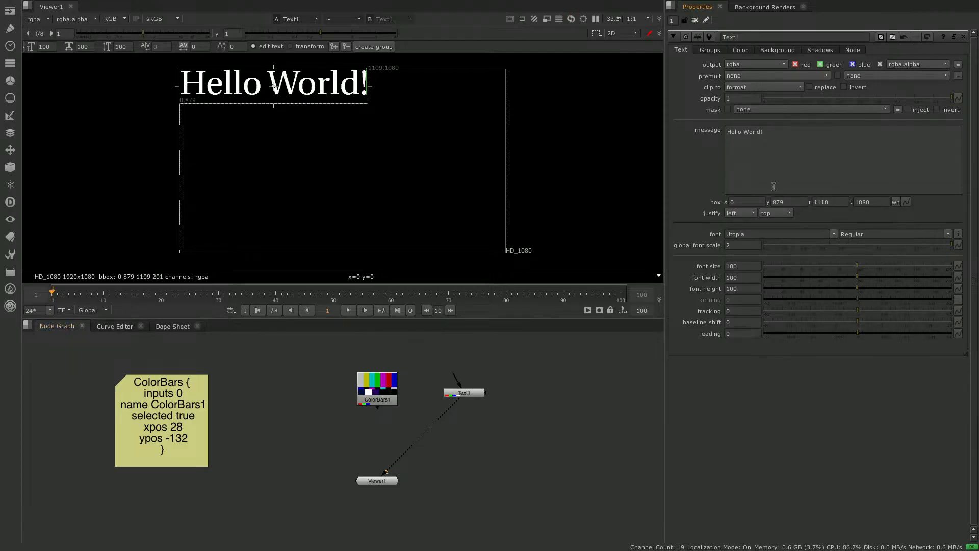
# Expand the Text1 text box to the full frame by setting y to 0 and r to 1920
pyautogui.press('Tab')
pyautogui.press('Tab')
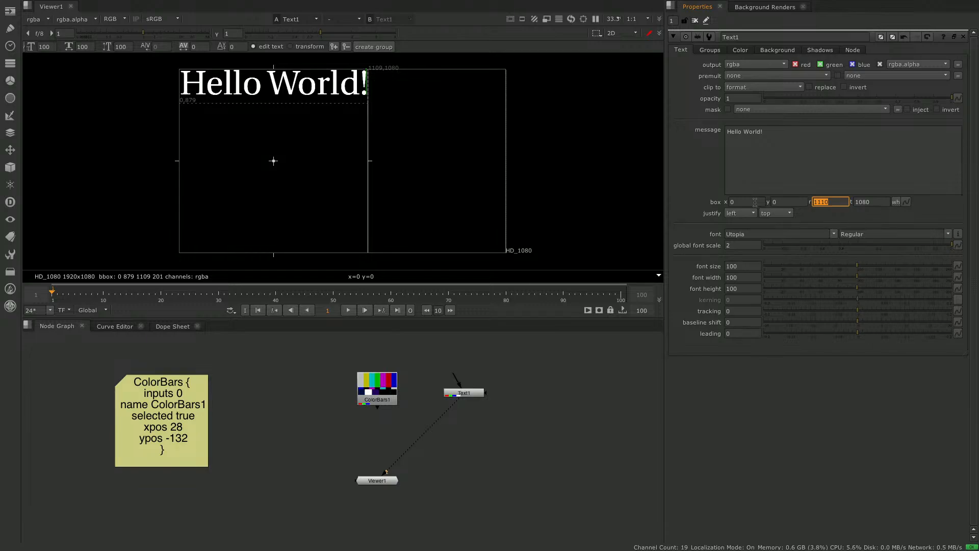
pyautogui.write('1920')
pyautogui.press('Tab')
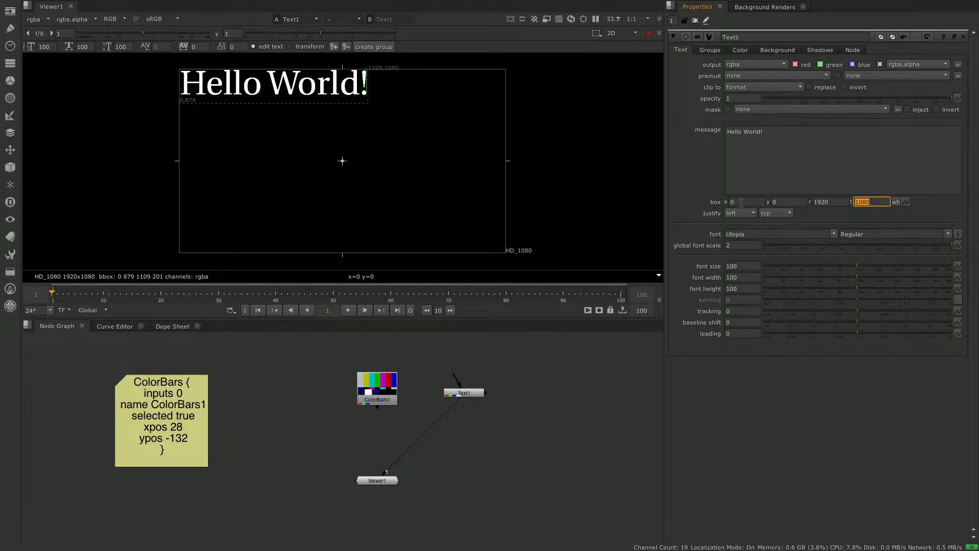
# Set both the horizontal and vertical justification of the Hello World! text to center
pyautogui.click(741, 213)
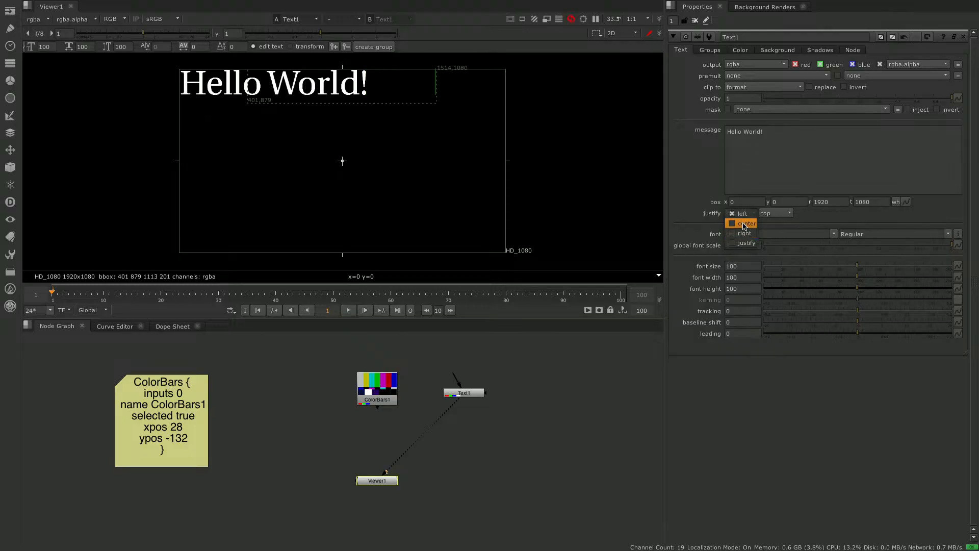
pyautogui.click(744, 224)
pyautogui.click(776, 214)
pyautogui.click(763, 222)
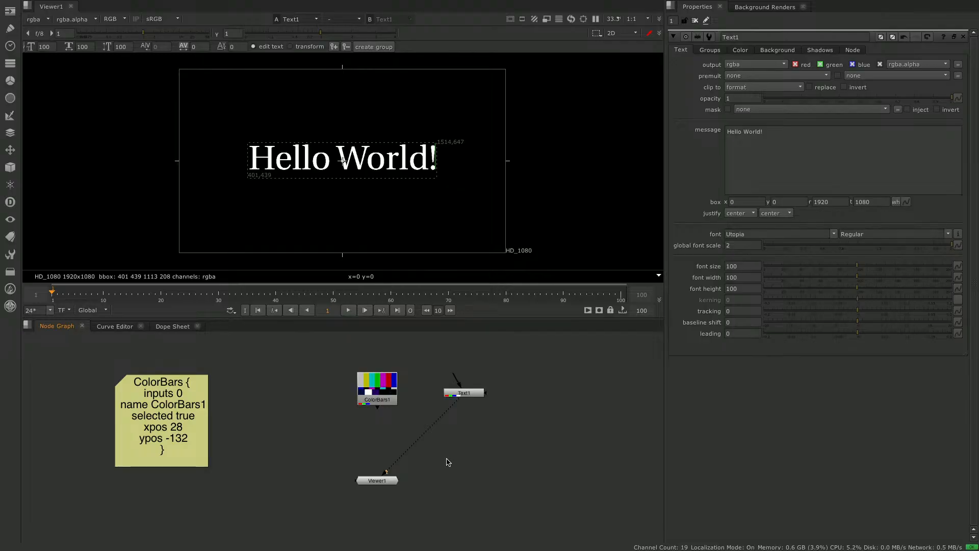
# Add a Merge node, connecting its B input to ColorBars1 and its A input to Text1
pyautogui.write('m')
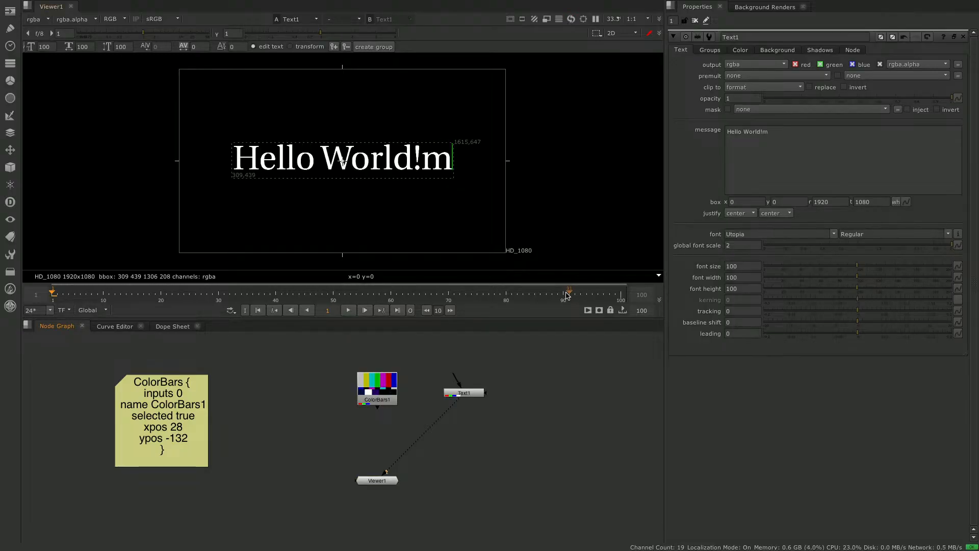
pyautogui.press('BackSpace')
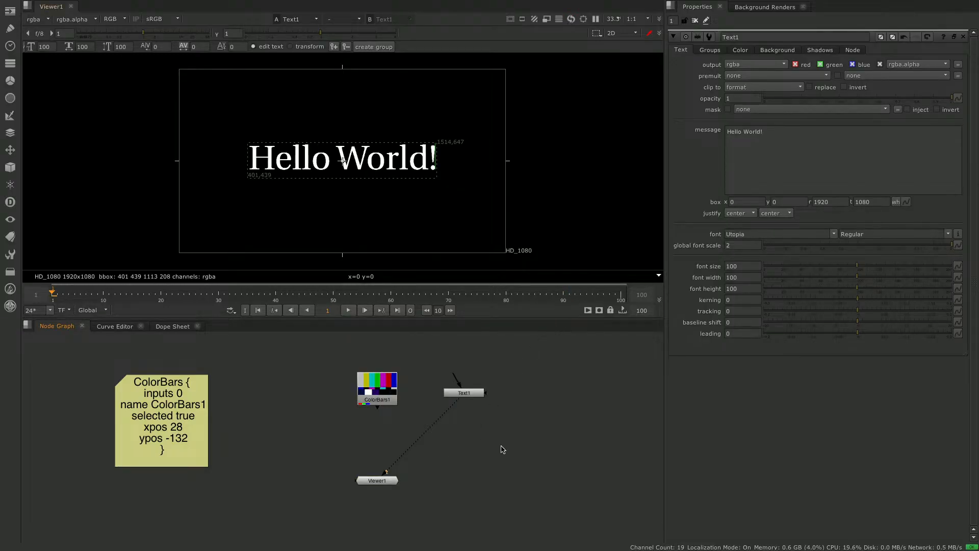
pyautogui.doubleClick(382, 386)
pyautogui.click(485, 470)
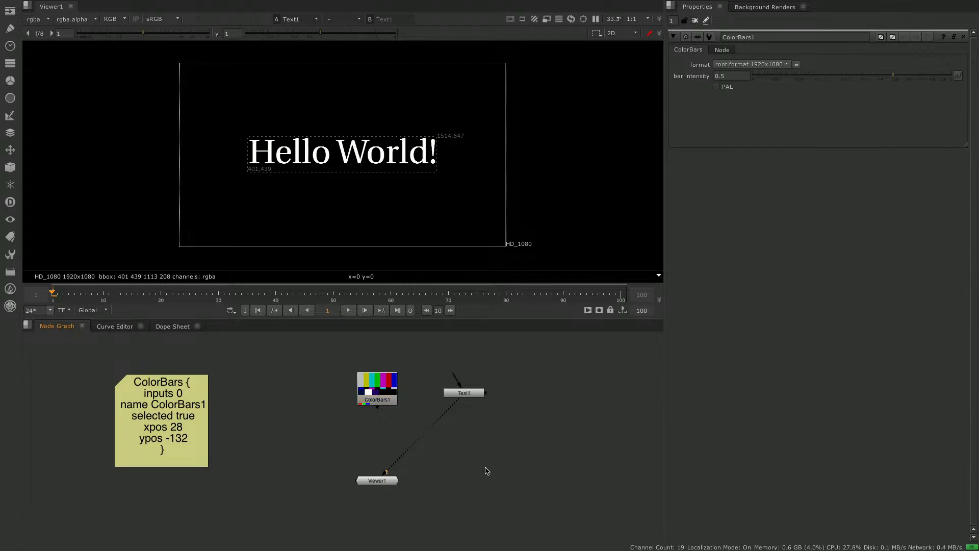
pyautogui.press('m')
pyautogui.moveTo(492, 472); pyautogui.dragTo(378, 396)
pyautogui.moveTo(384, 448); pyautogui.dragTo(464, 399)
# Reopen the Text1 properties and show the Merge node through the viewer's first input
pyautogui.doubleClick(464, 399)
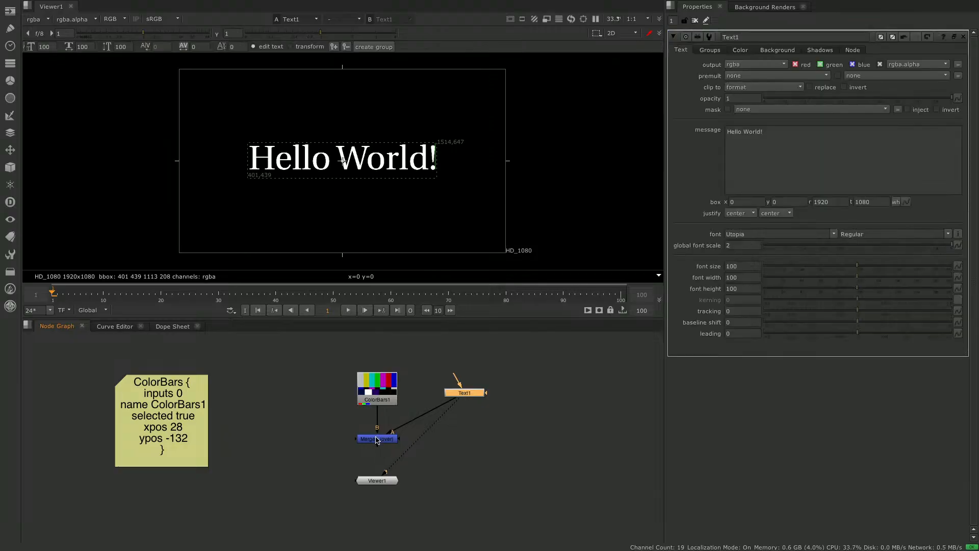
pyautogui.click(378, 440)
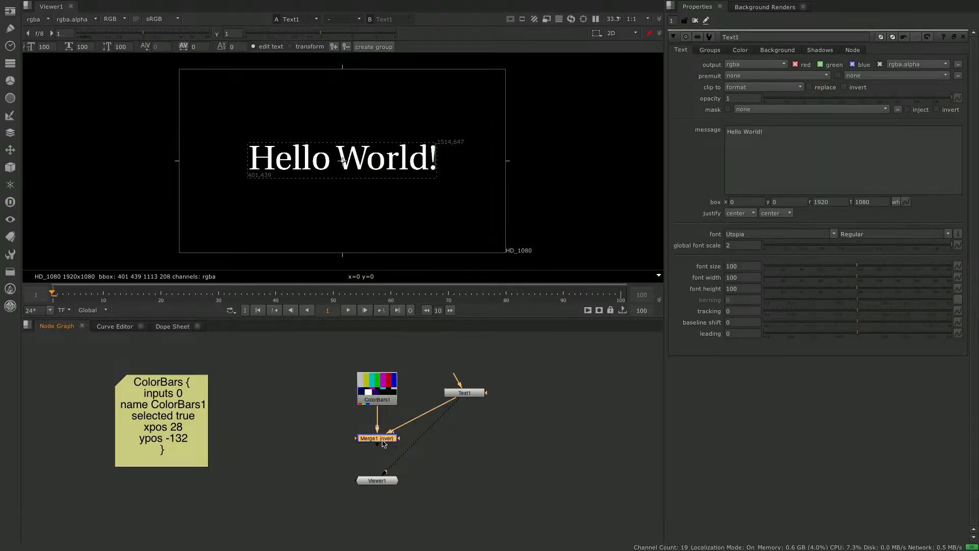
pyautogui.press('1')
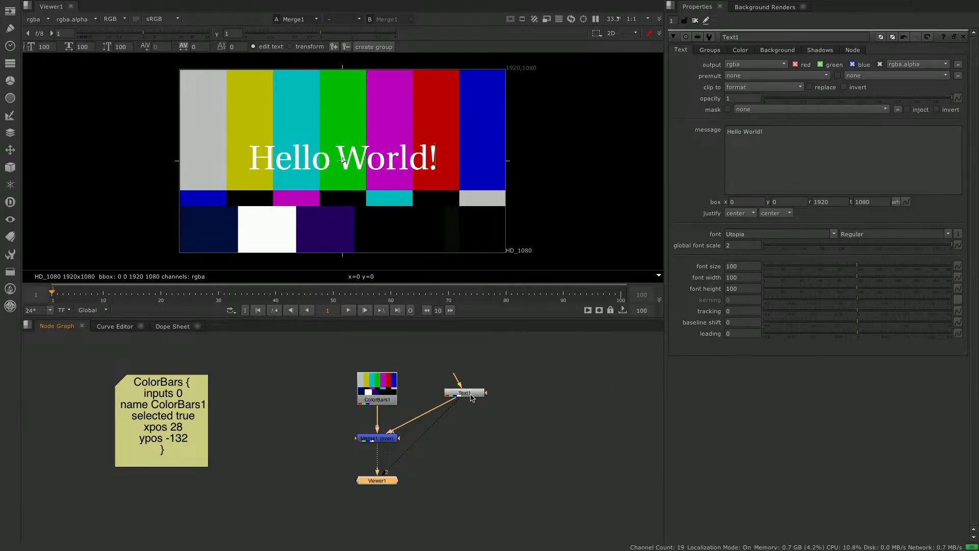
# Enable the background behind the Text1 node's text
pyautogui.click(471, 396)
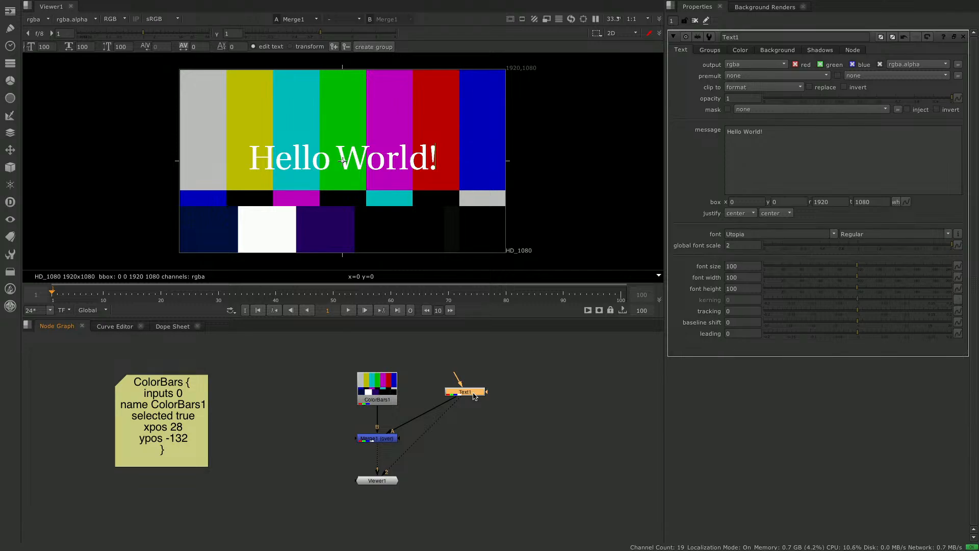
pyautogui.click(785, 51)
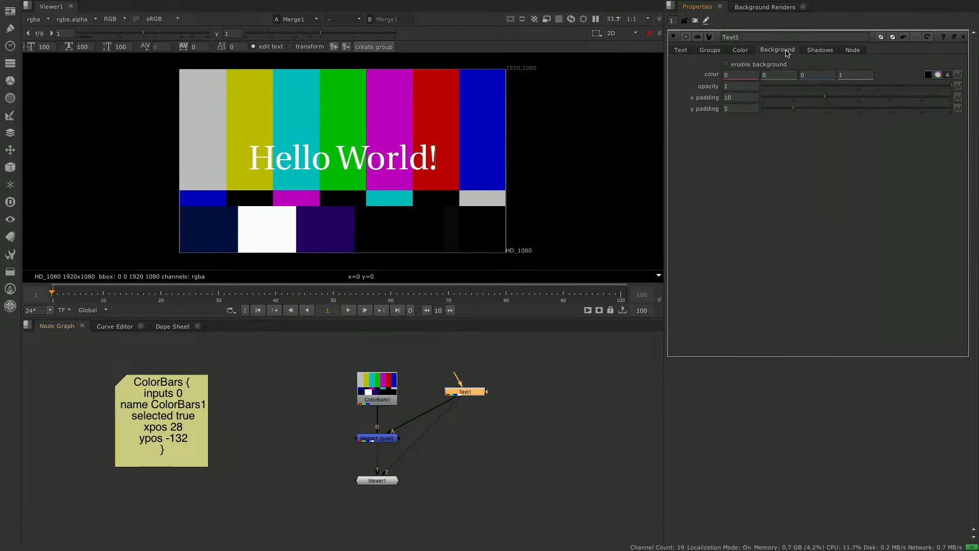
pyautogui.click(727, 64)
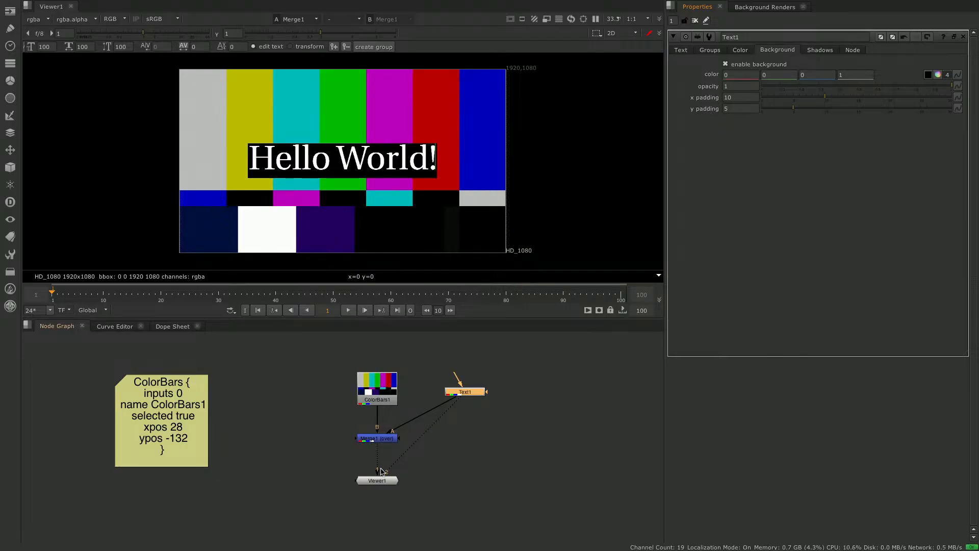
# Space out the node tree by moving Viewer1 slightly down and ColorBars1 slightly up
pyautogui.moveTo(382, 481); pyautogui.dragTo(384, 494)
pyautogui.click(439, 474)
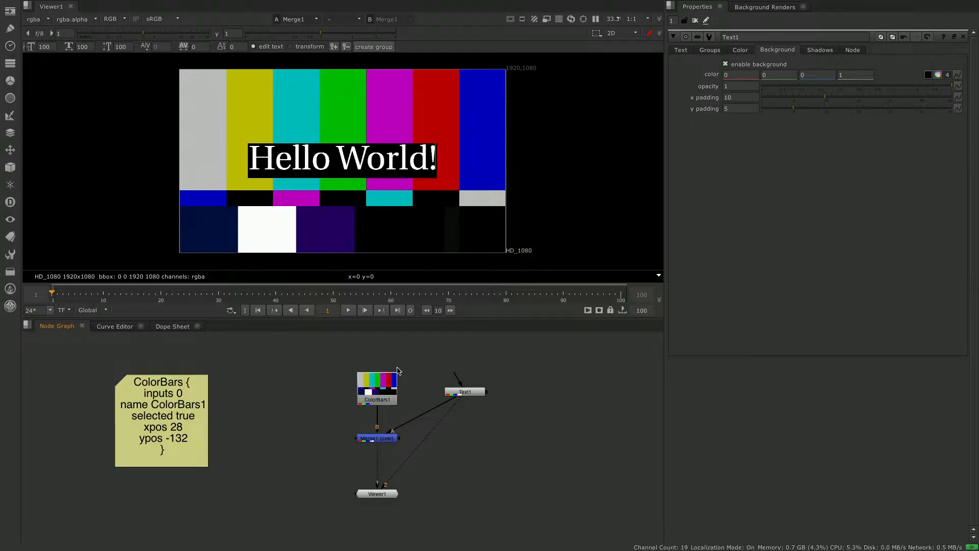
pyautogui.doubleClick(386, 389)
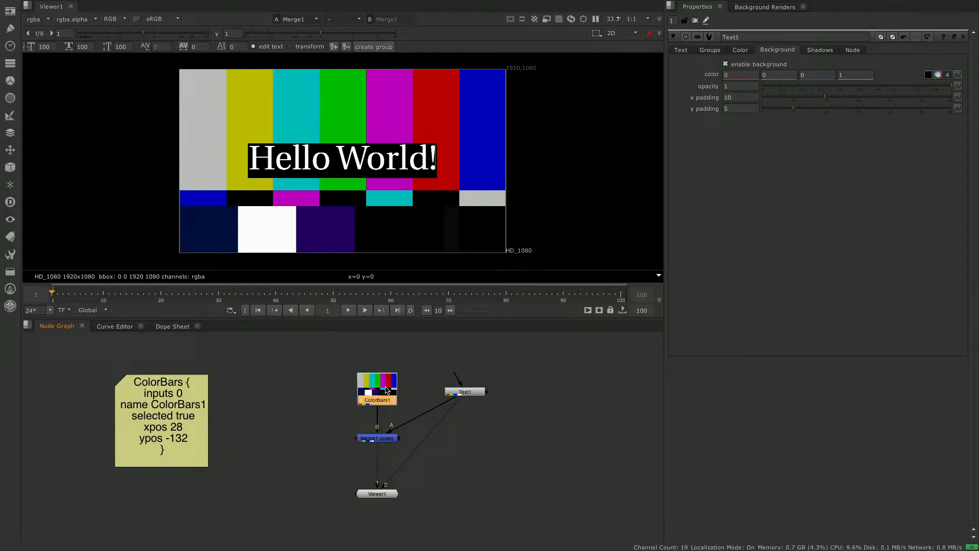
pyautogui.doubleClick(466, 393)
pyautogui.click(386, 390)
pyautogui.moveTo(381, 395); pyautogui.dragTo(382, 382)
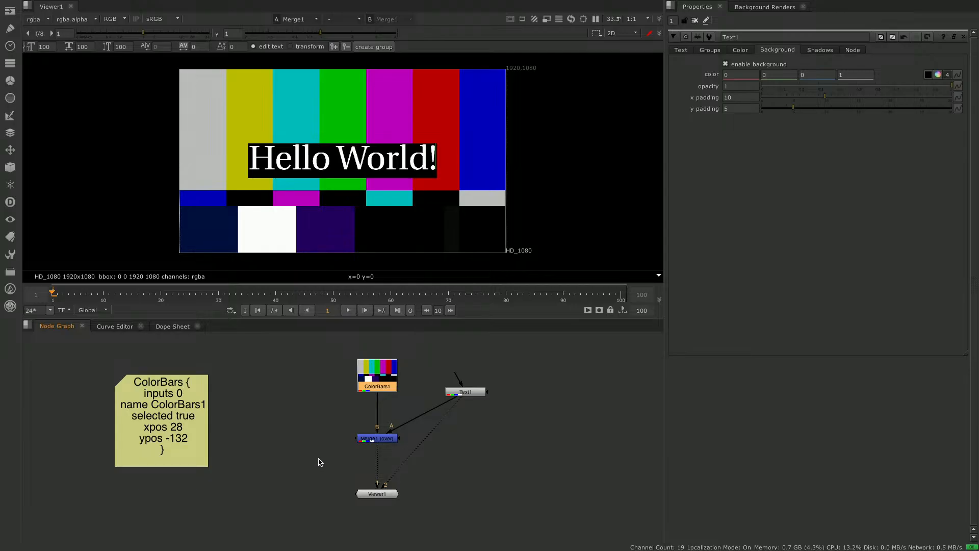
# Open the Merge node's properties to examine its operation and A and B channel settings
pyautogui.click(391, 439)
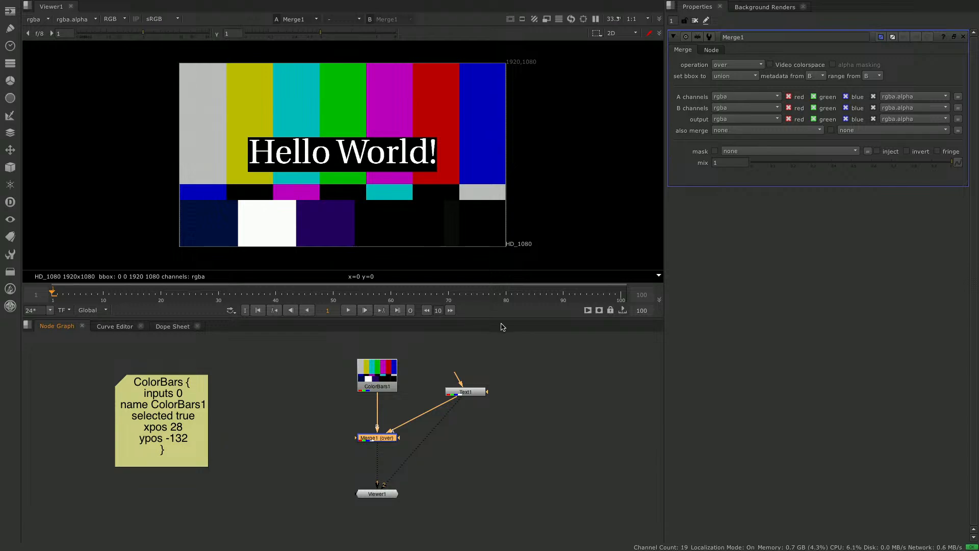
pyautogui.click(502, 429)
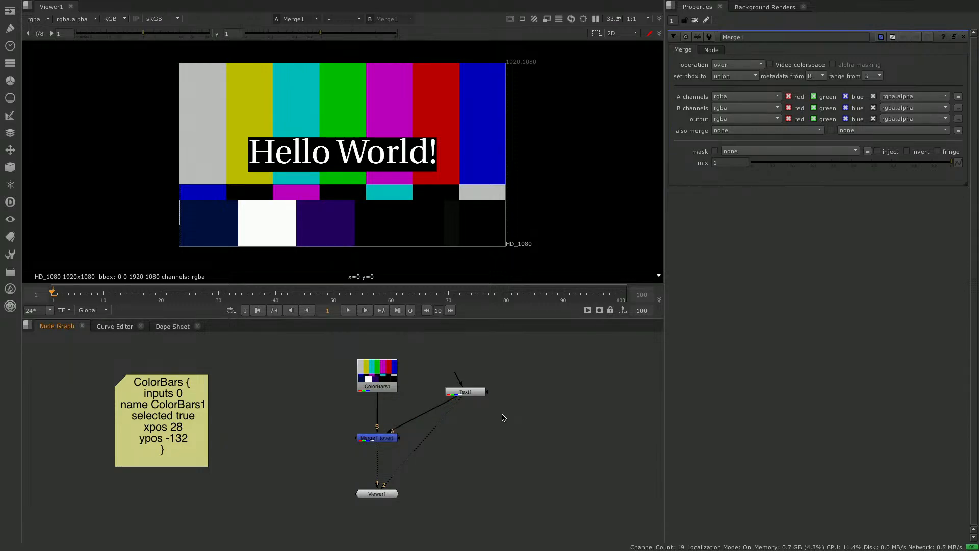